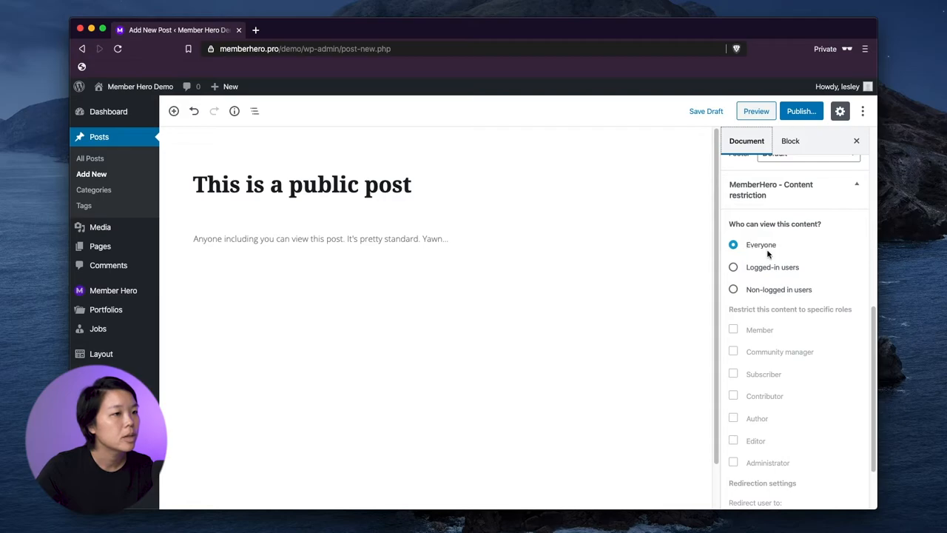
Publish the public post and open the live post in a new browser tab
scroll(769, 255, "down", 2)
left_click(798, 111)
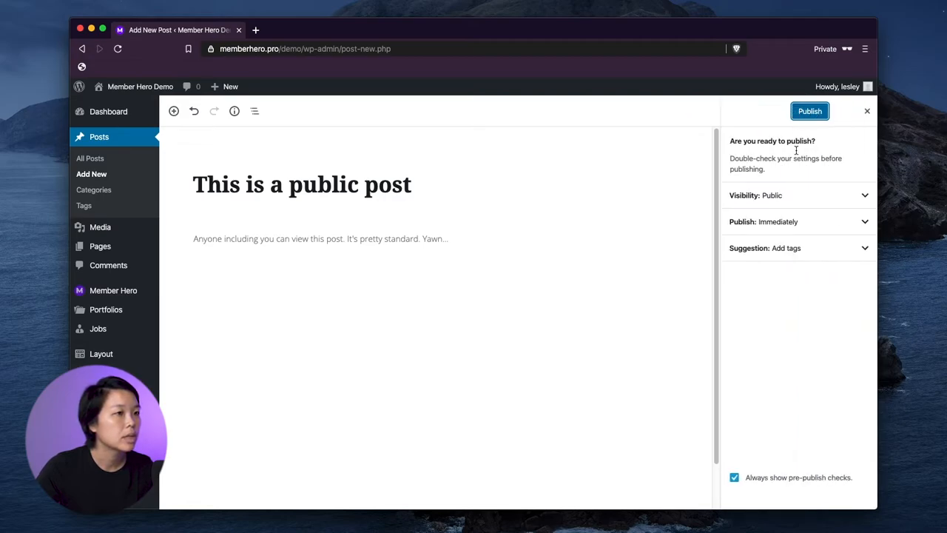
left_click(807, 113)
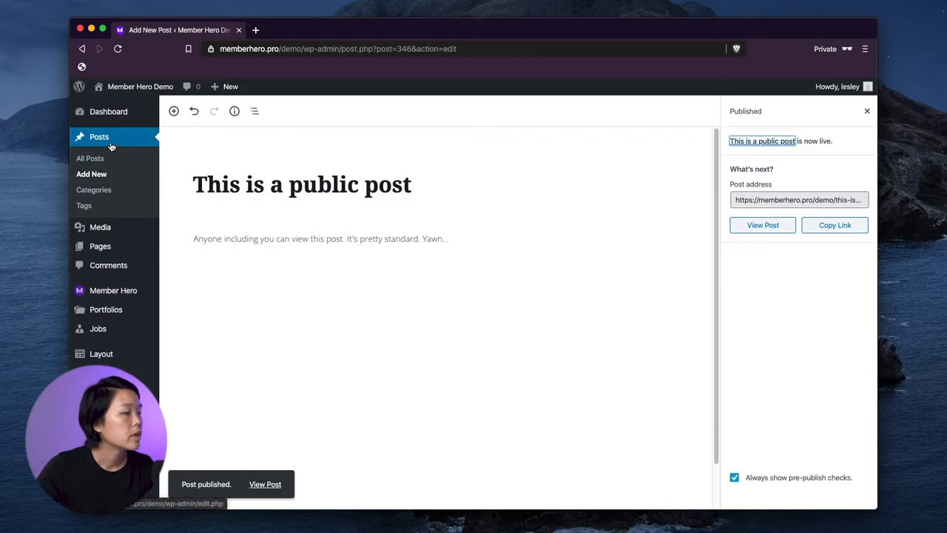
left_click(775, 142, "super")
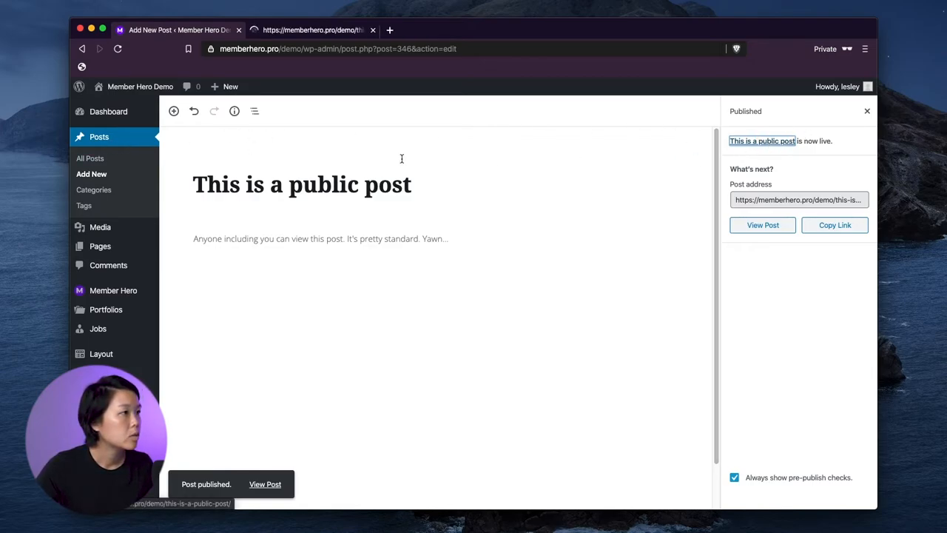
Create a new post titled "This is members-only private post"
left_click(99, 139)
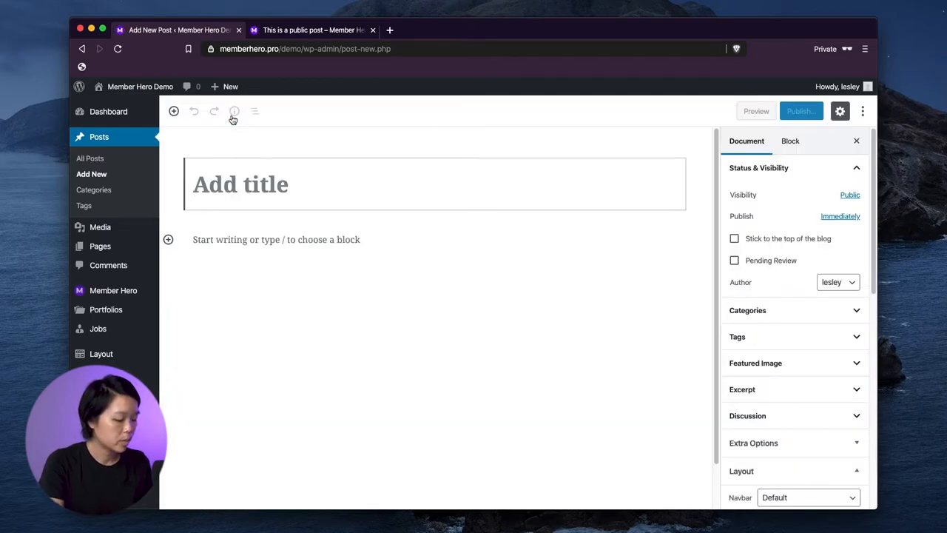
type("This is memb")
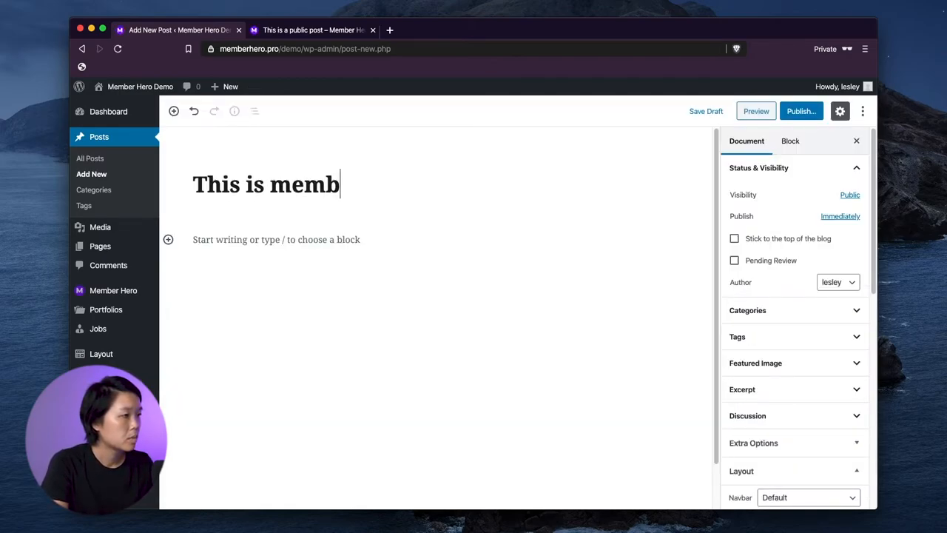
type("ers-only priva")
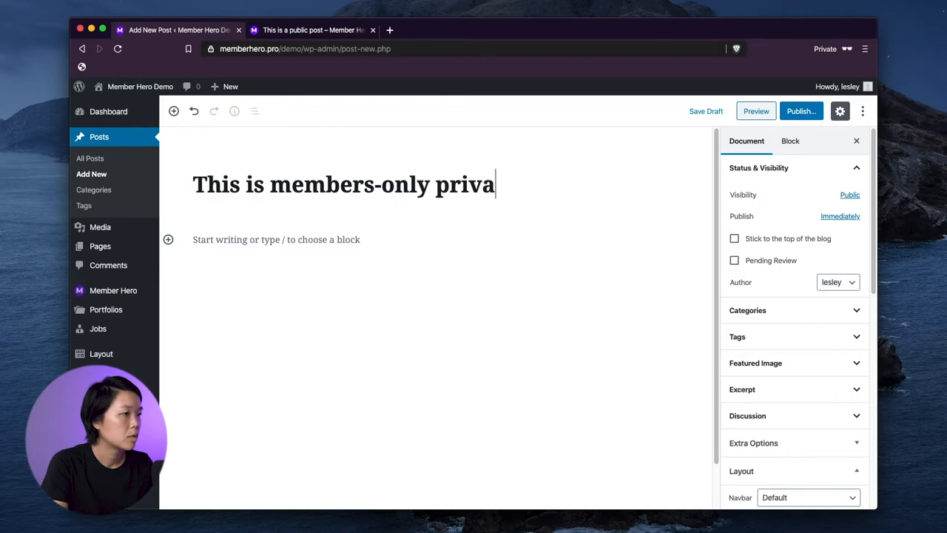
type("te post")
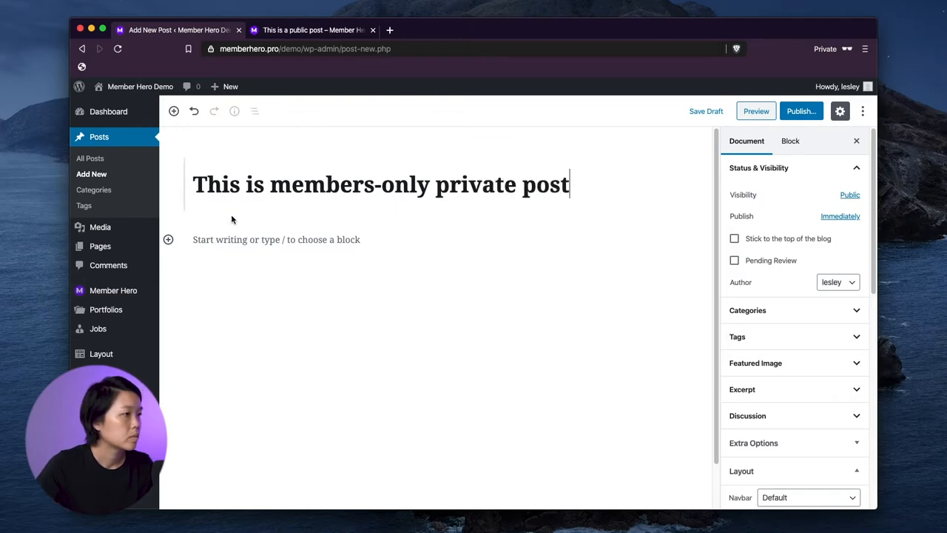
Write two body paragraphs: "Only subscribed members can view this post." and "If you can see it, congratulations! You're one of the cool kids."
left_click(243, 239)
type("Only sus")
key("BackSpace")
type("bscribed members can view this post.")
key("Return")
type("If you can see it, ")
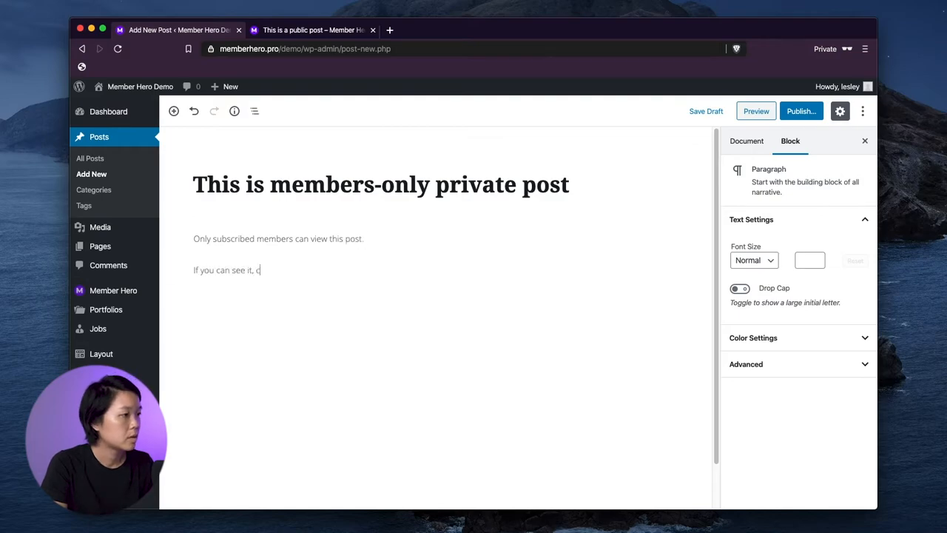
type("congratulations! You're one of the cool kids.")
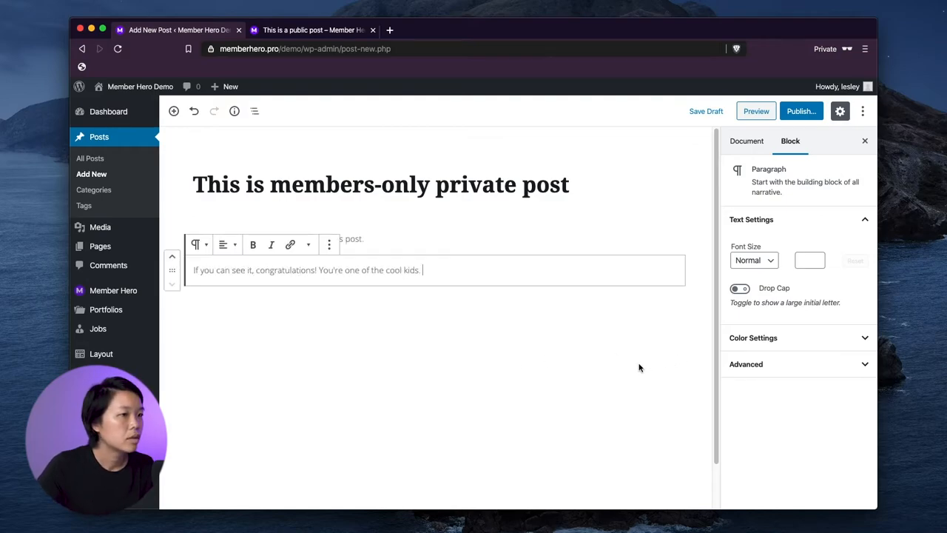
Set the post's MemberHero content restriction so that only logged-in users can view it
left_click(747, 142)
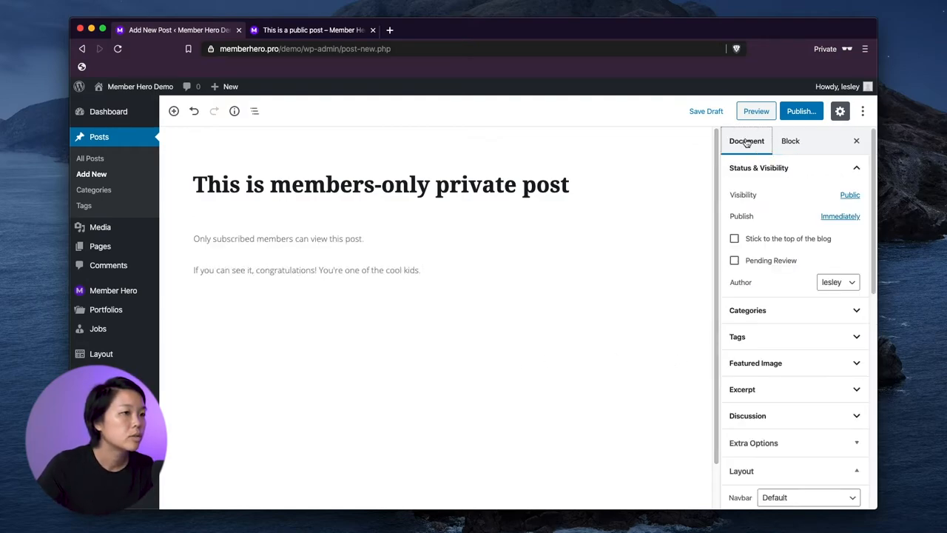
scroll(796, 354, "down", 5)
scroll(796, 354, "down", 3)
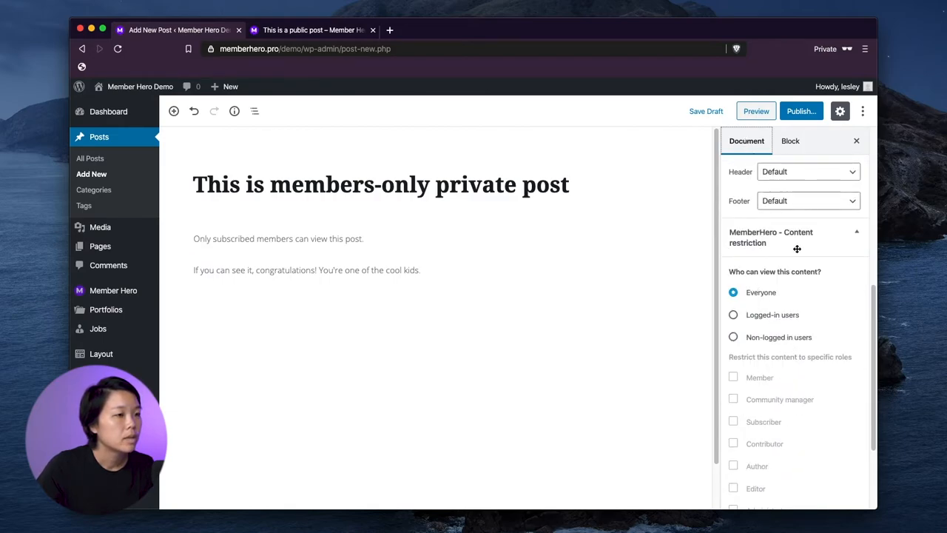
left_click(770, 318)
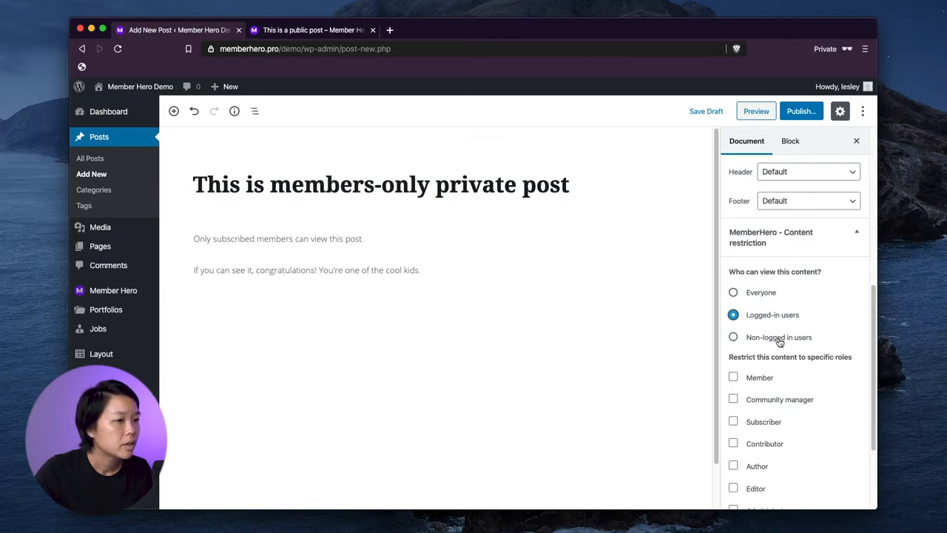
scroll(832, 427, "down", 1)
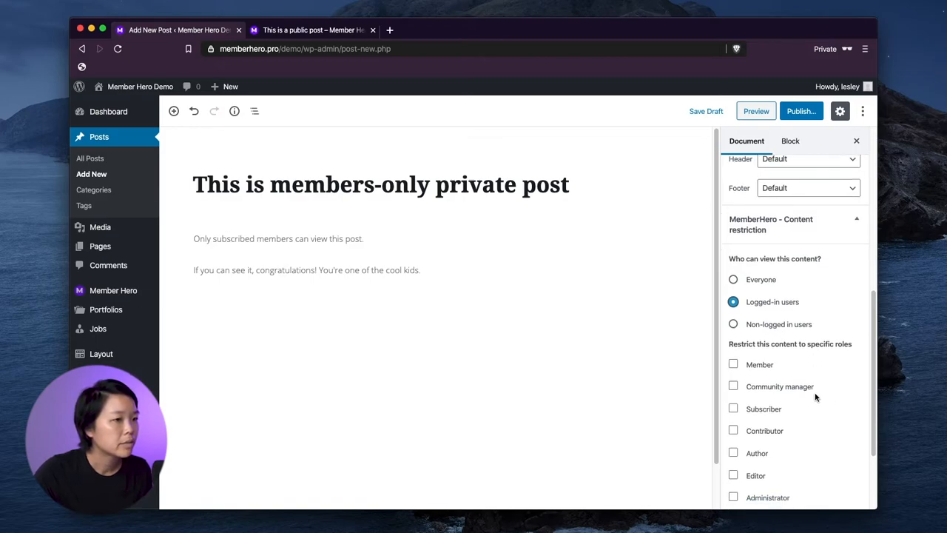
left_click(749, 284)
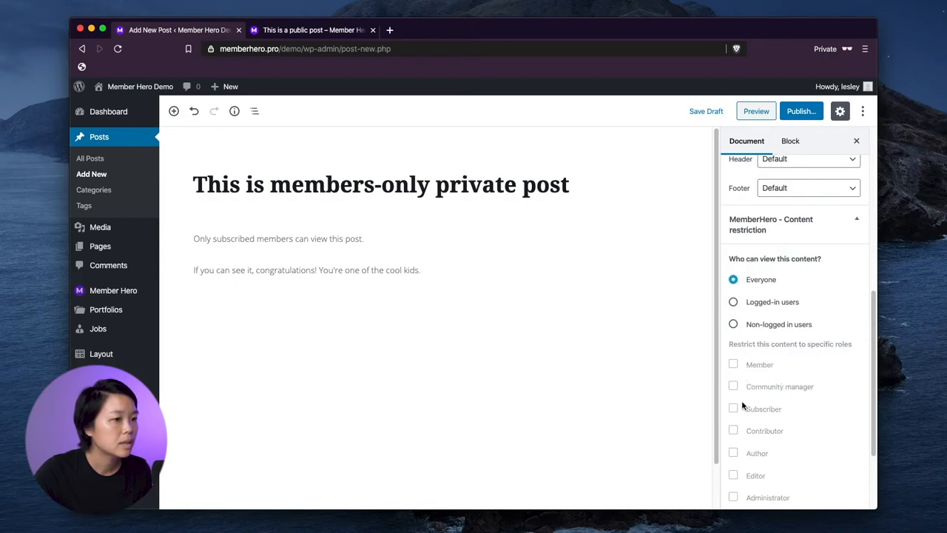
left_click(733, 303)
Restrict the post to the Member, Community manager, Subscriber, Contributor, Author, Editor and Administrator roles
scroll(824, 368, "down", 3)
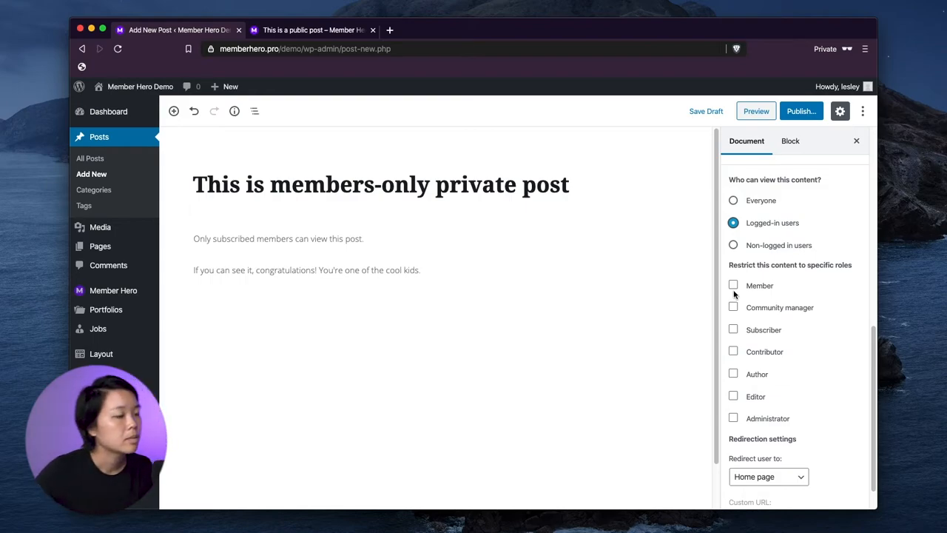
left_click(732, 286)
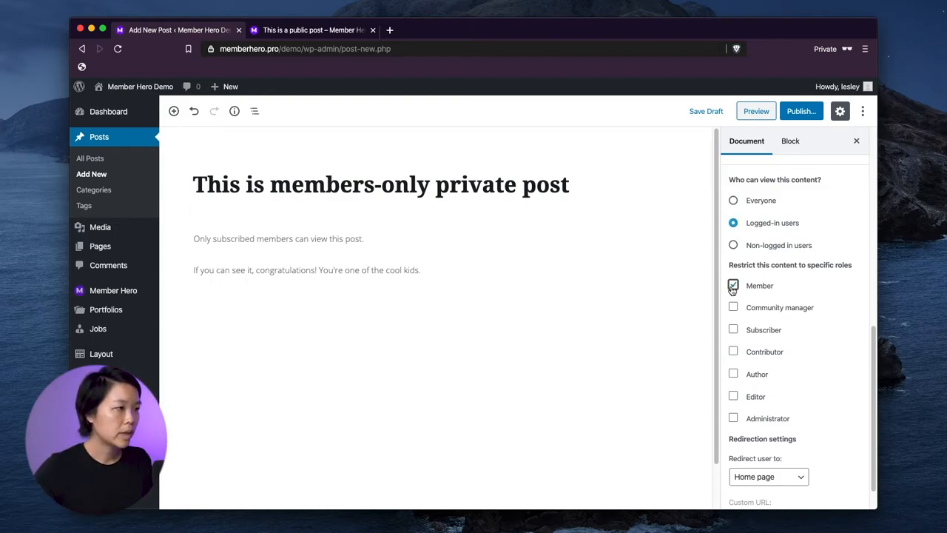
left_click(732, 308)
left_click(732, 330)
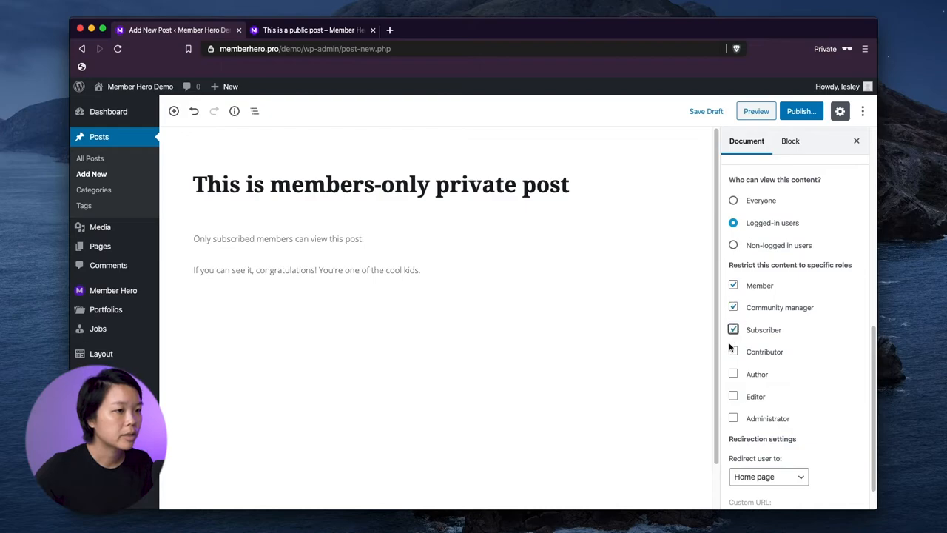
left_click(732, 352)
left_click(733, 374)
left_click(732, 396)
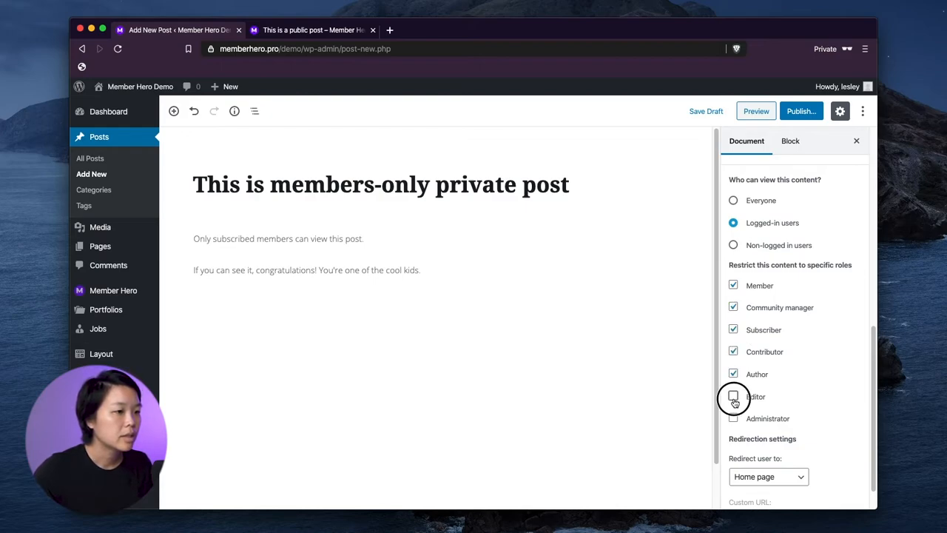
left_click(732, 419)
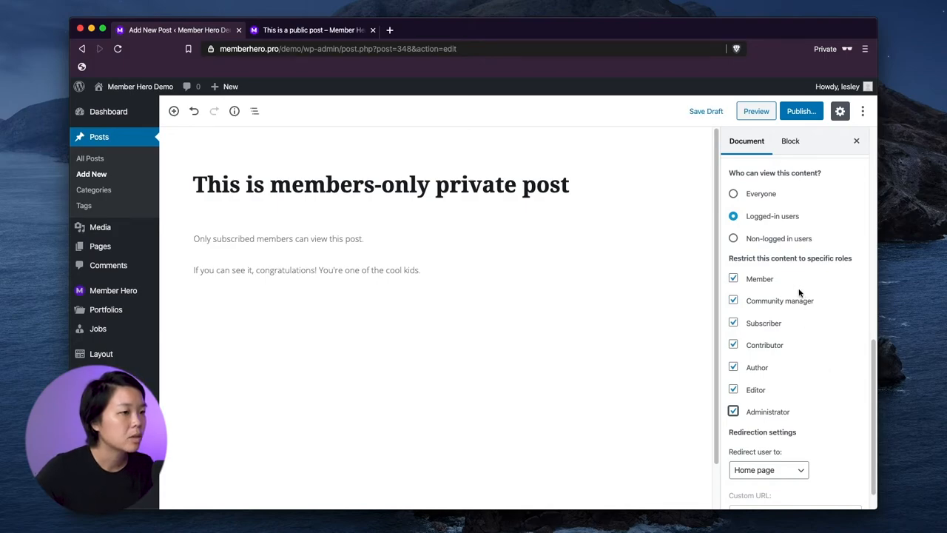
Examine the available redirect destinations in the redirection settings, leaving Home page selected
left_click(804, 429)
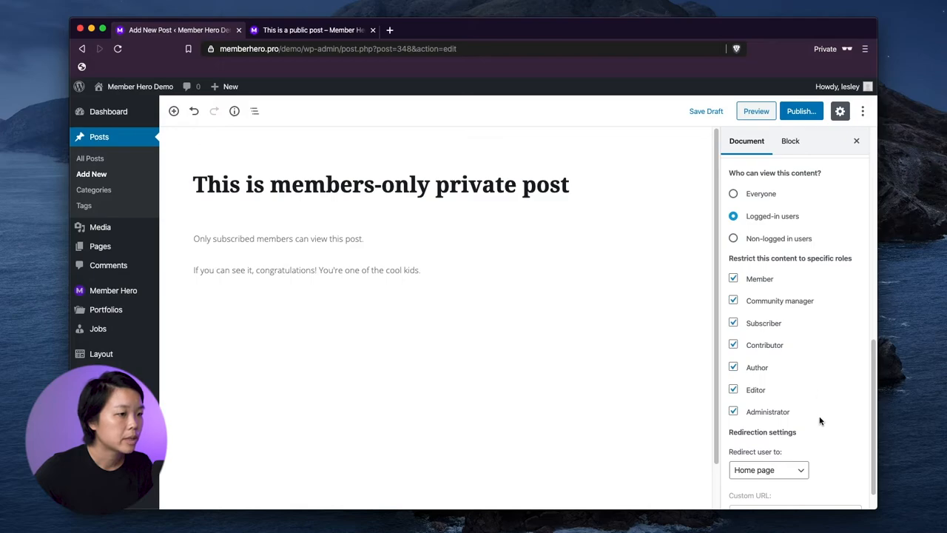
scroll(820, 421, "down", 1)
left_click(804, 440)
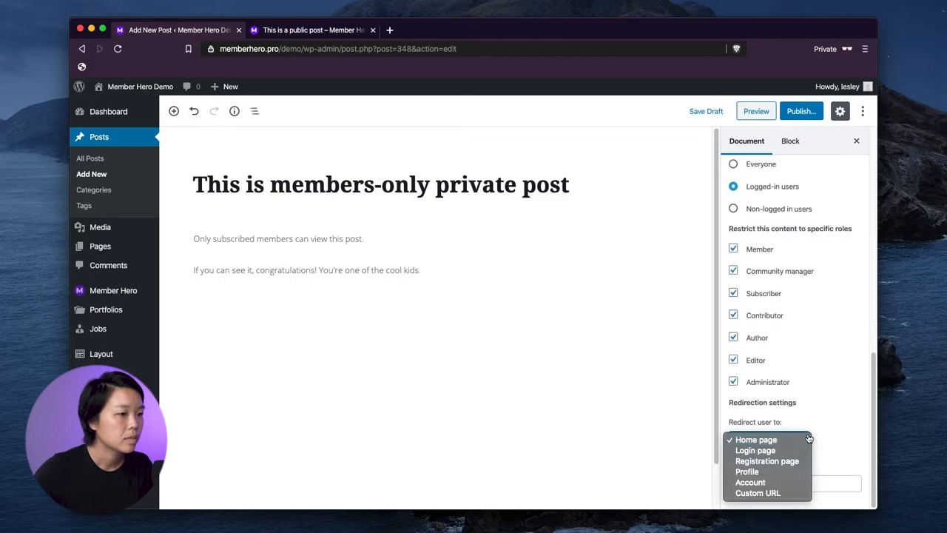
left_click(821, 430)
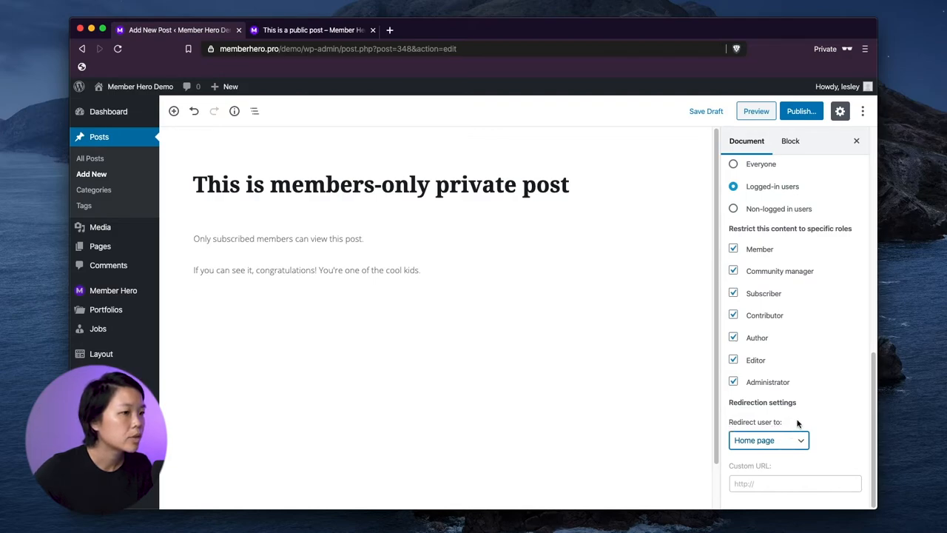
left_click(795, 423)
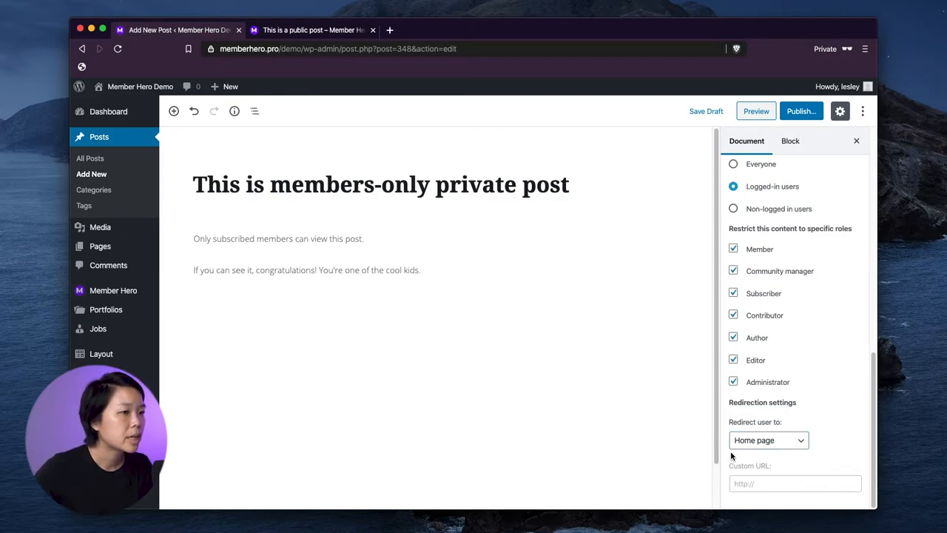
Publish the members-only post and open the live post in a new browser tab
left_click(808, 110)
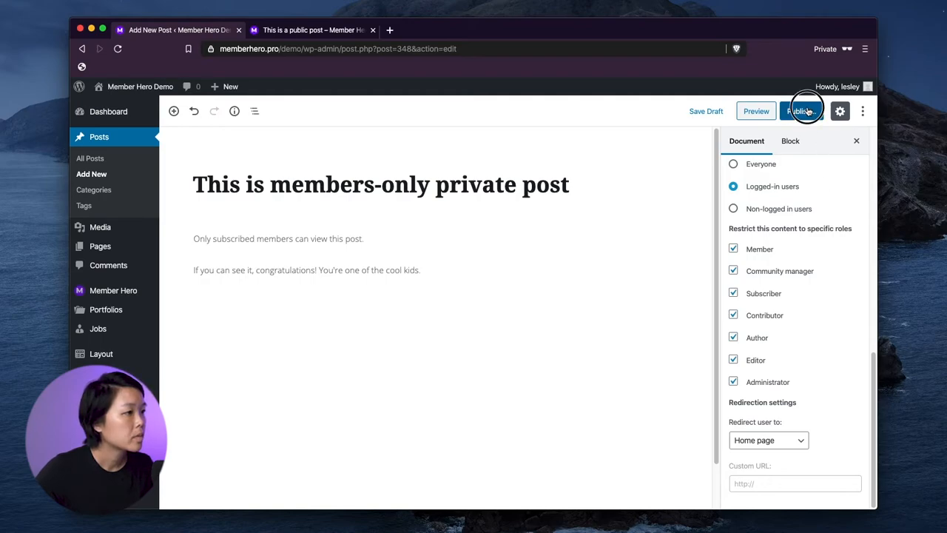
left_click(809, 111)
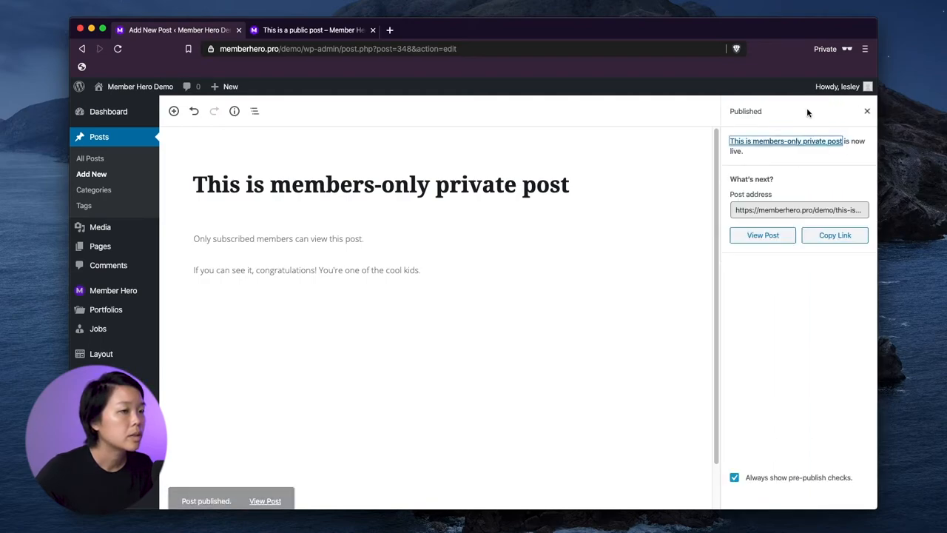
left_click(811, 145, "super")
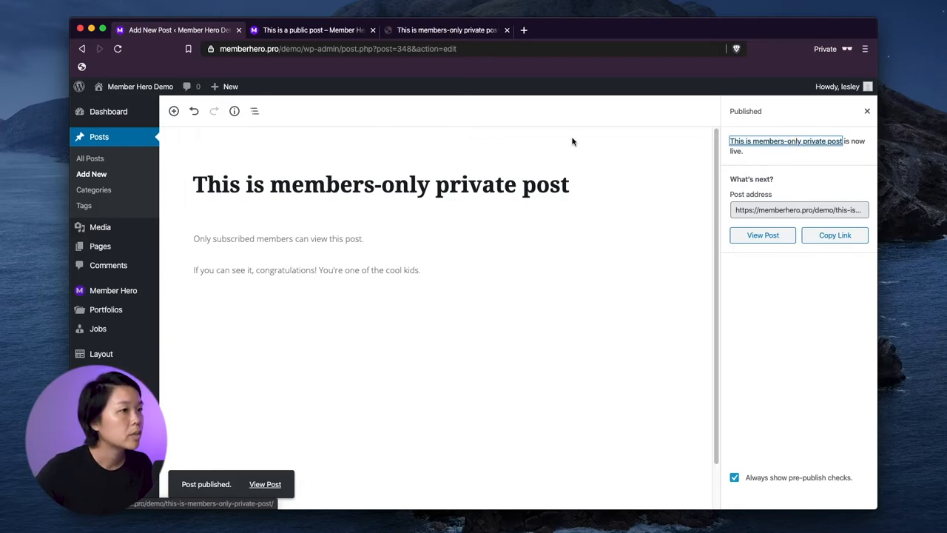
left_click(562, 115)
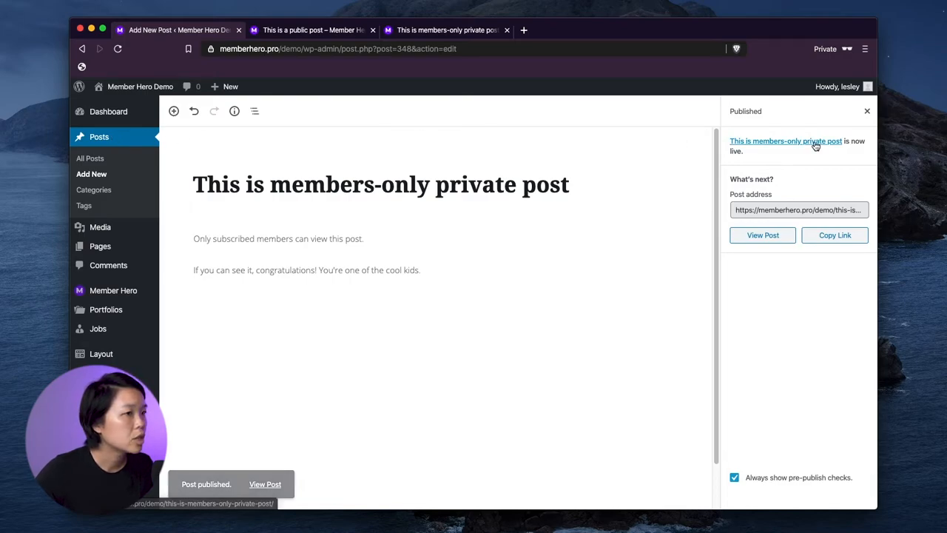
left_click(867, 110)
scroll(784, 296, "down", 10)
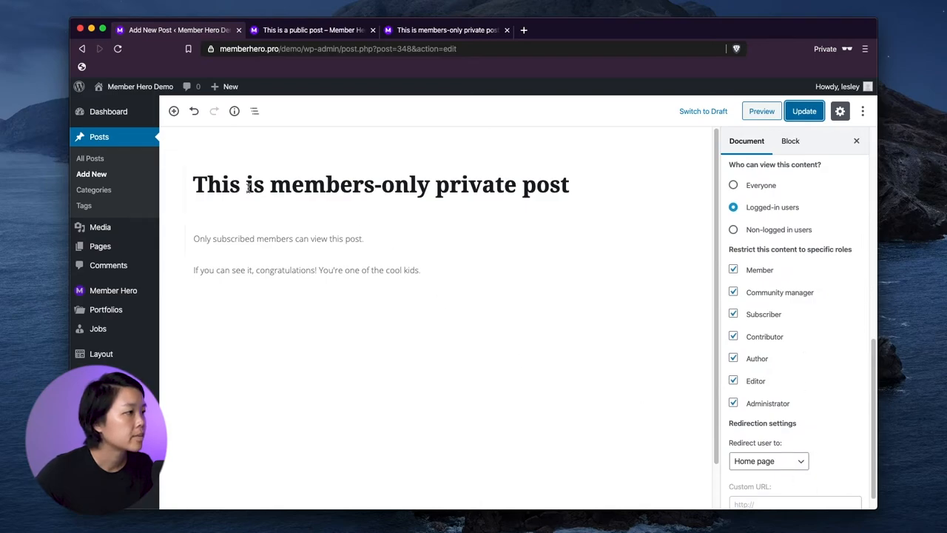
Create a new post titled "This is for community managers only" with the body "Hi community managers! Thanks for building our community. :)"
left_click(95, 137)
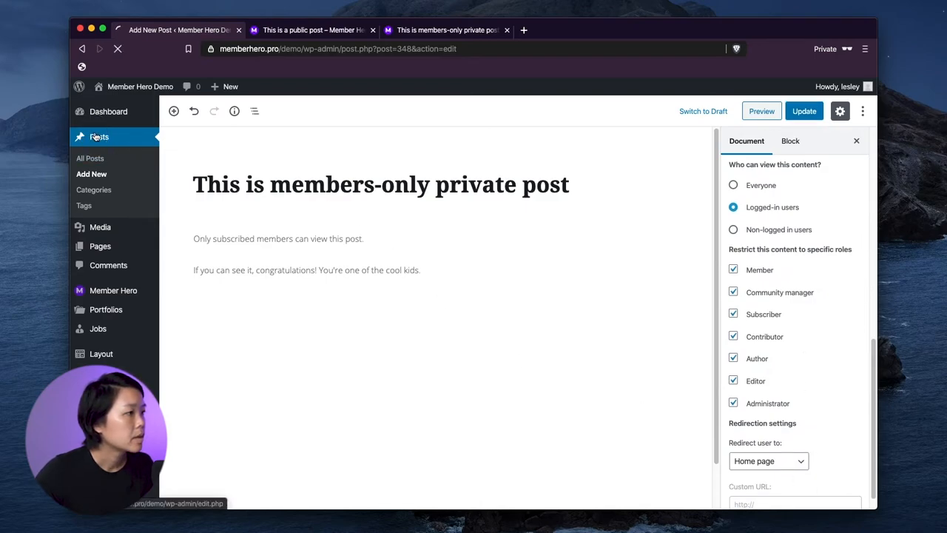
left_click(235, 117)
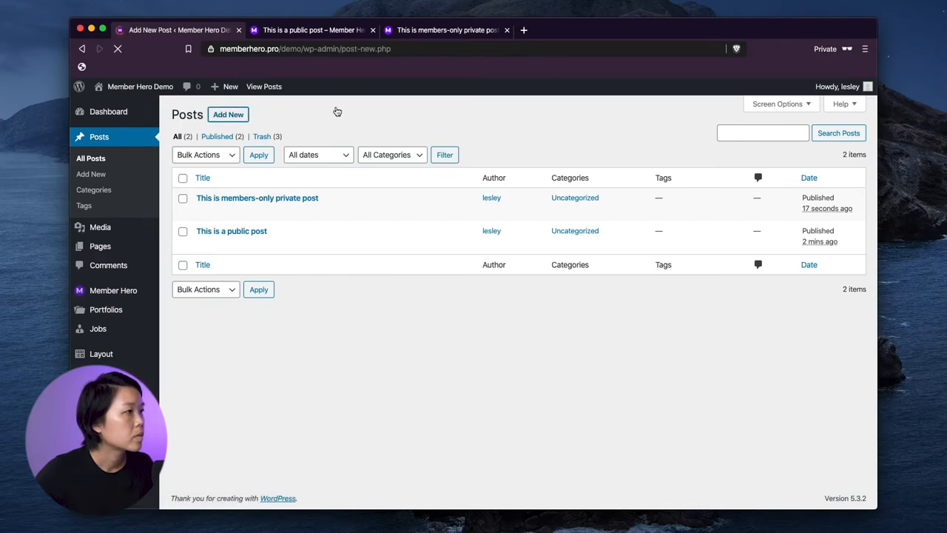
type("This i")
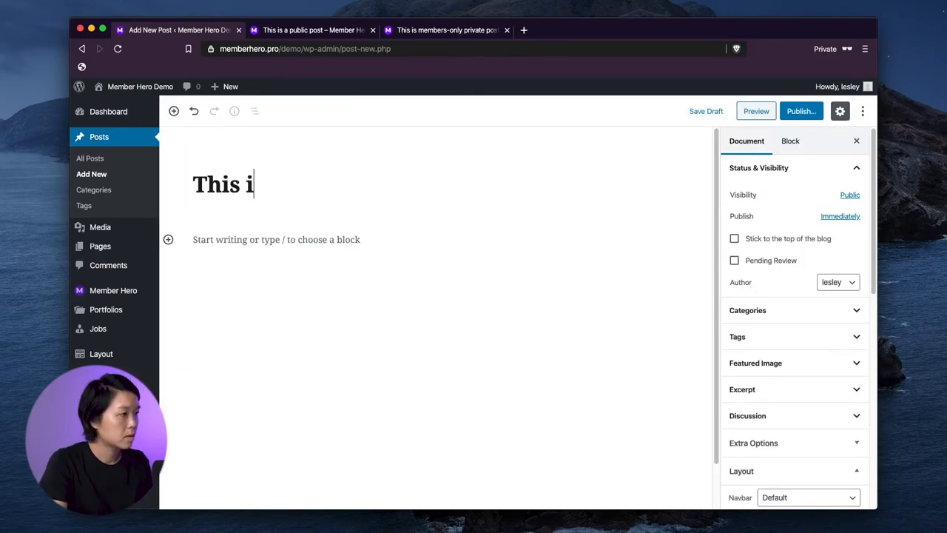
type("s for communit")
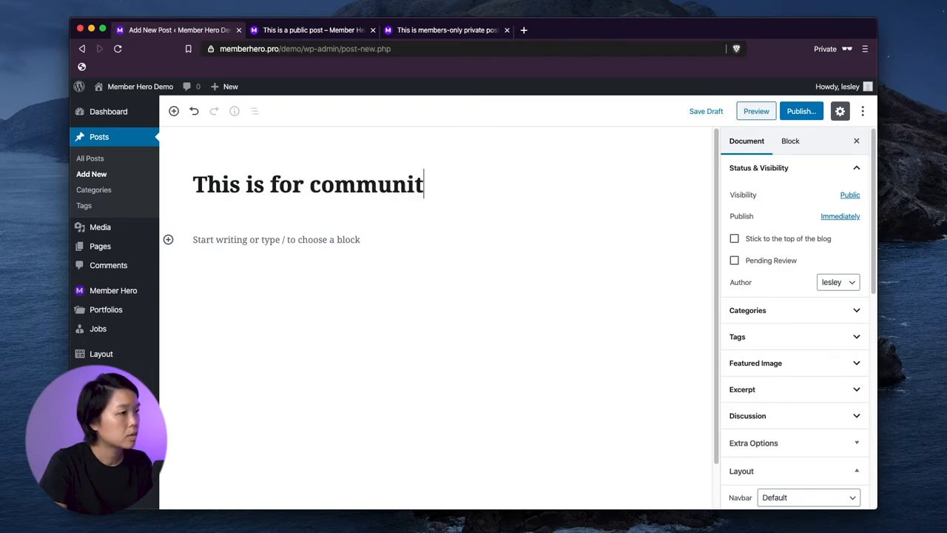
type("y managers only")
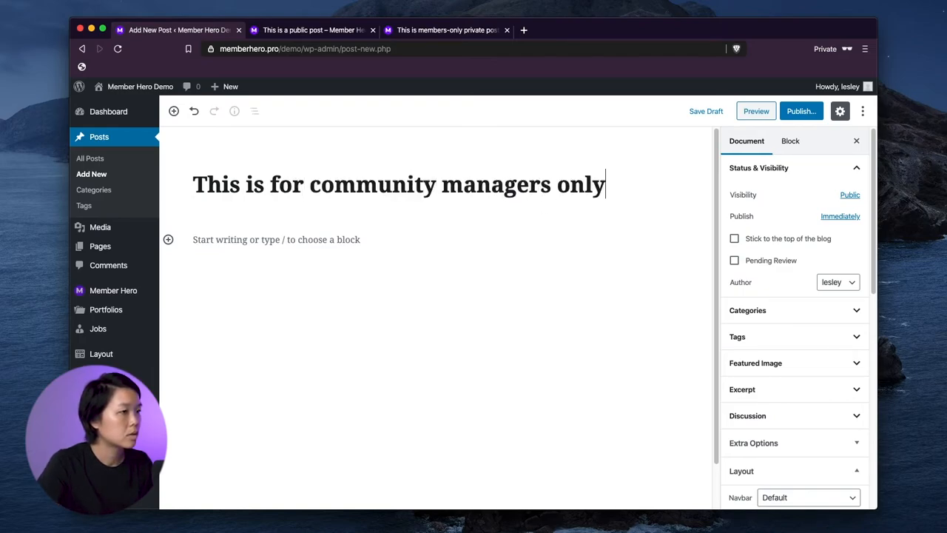
left_click(317, 243)
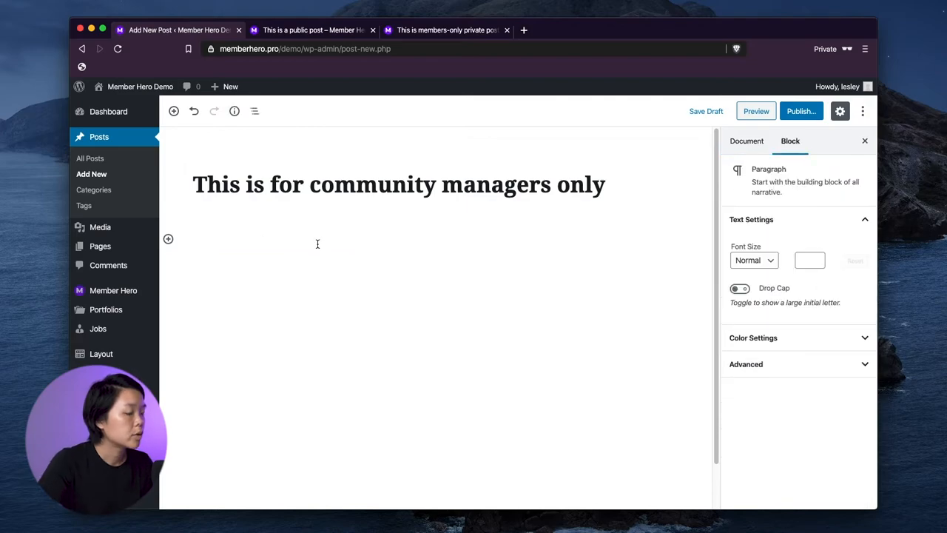
type("Hi community managers! Thanks for building our community. :)")
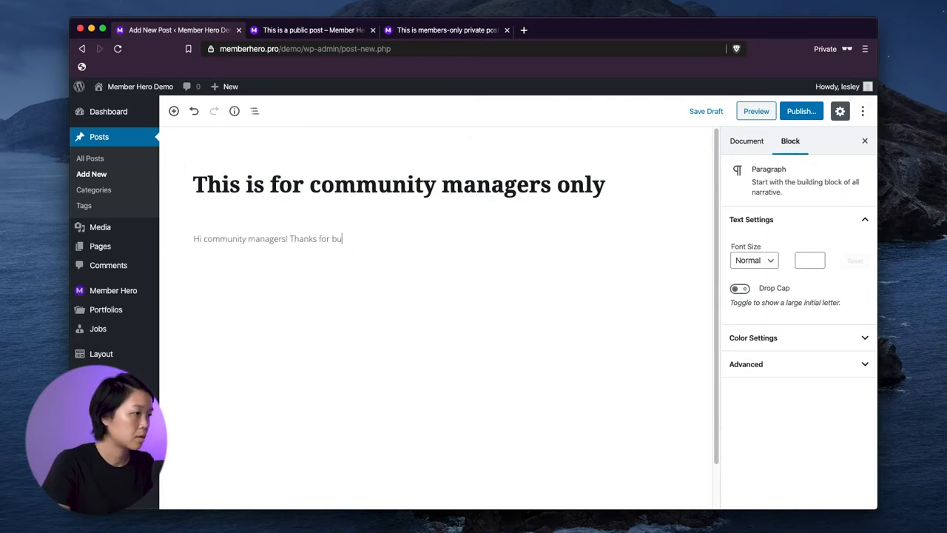
Add the intro "Here are some simple rules to follow when talking to enthusiastic members in our club:" and a four-item numbered list of communication rules
key("Return")
type("Here are some simple rules to follow when talking to enthusiastic members in our club:")
key("Return")
type("1. Be clear")
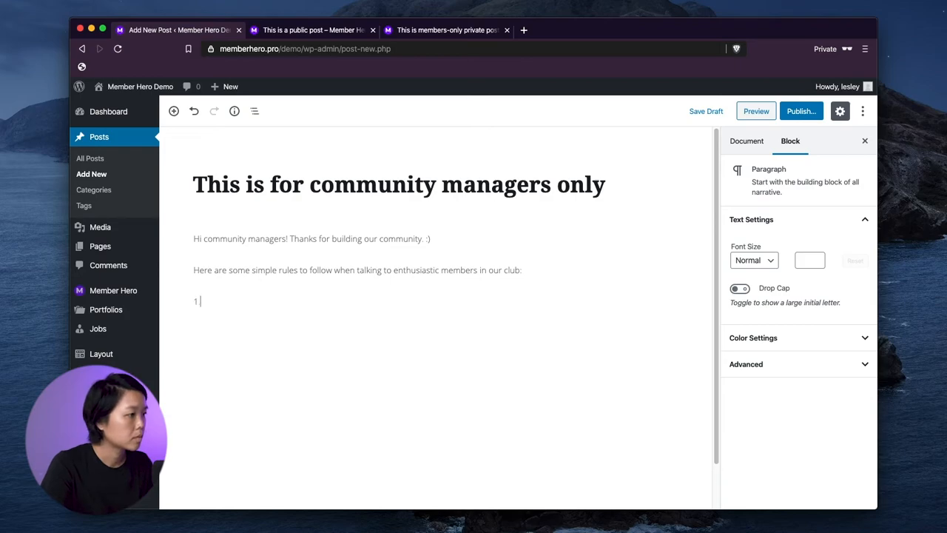
type("Be clear. Clarity trumps character, humour or anything else. If people can't understand you, they won't even know")
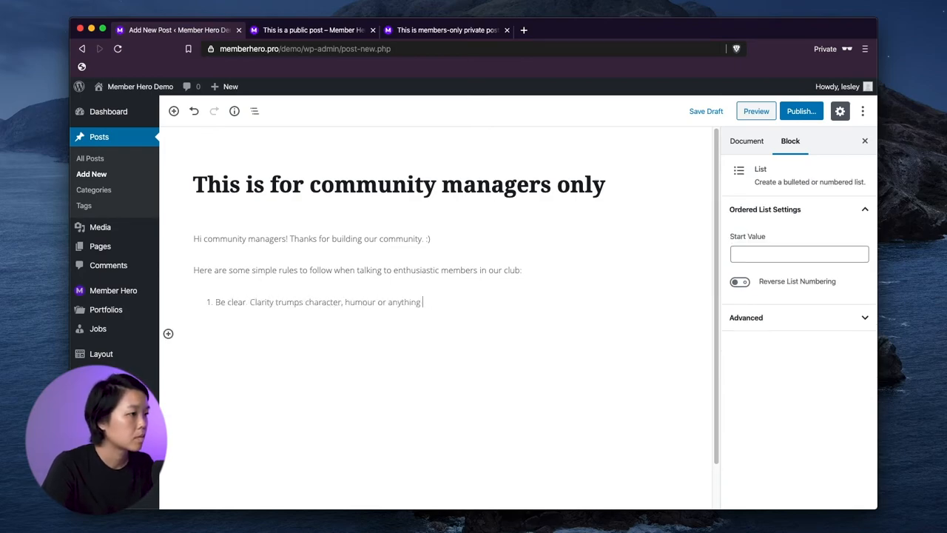
type(" you're being nice, funny or helpful!")
type("Instead of you having to constantly scold, monitor")
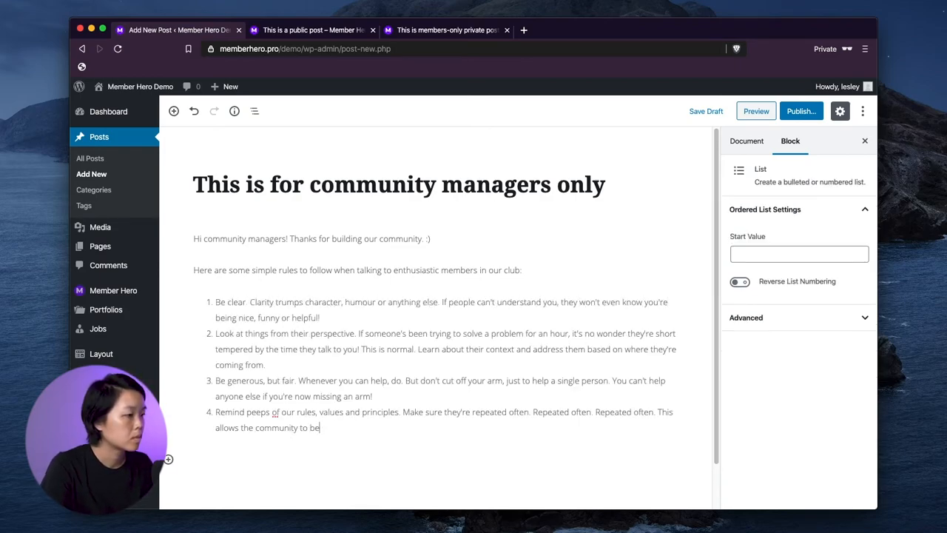
type(" and arbitrate.")
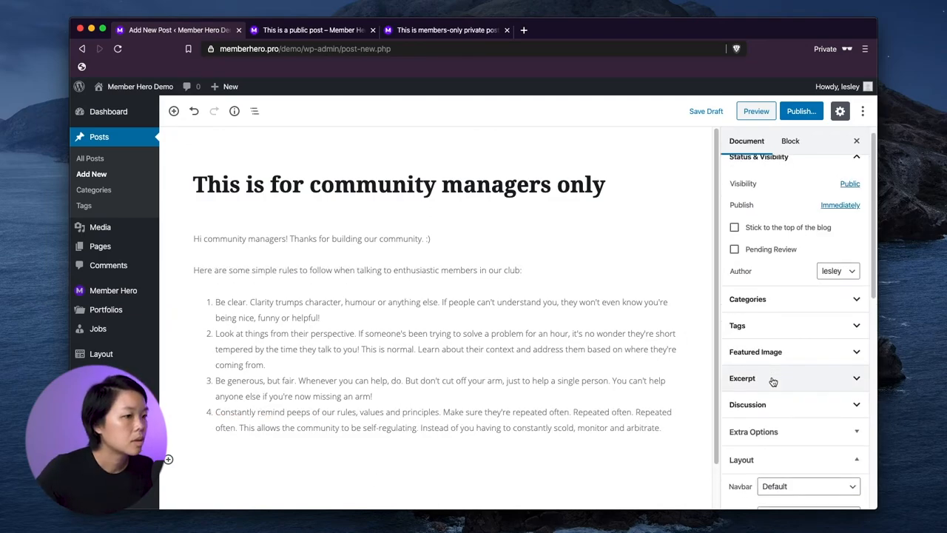
Limit the post to logged-in users with the Community manager, Author, Editor and Administrator roles
scroll(773, 382, "down", 3)
scroll(773, 382, "down", 5)
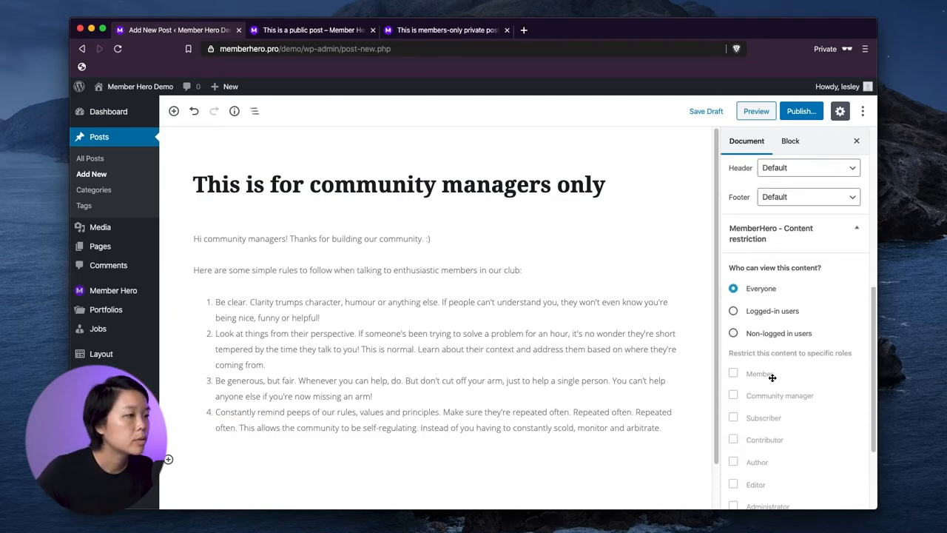
scroll(762, 362, "down", 2)
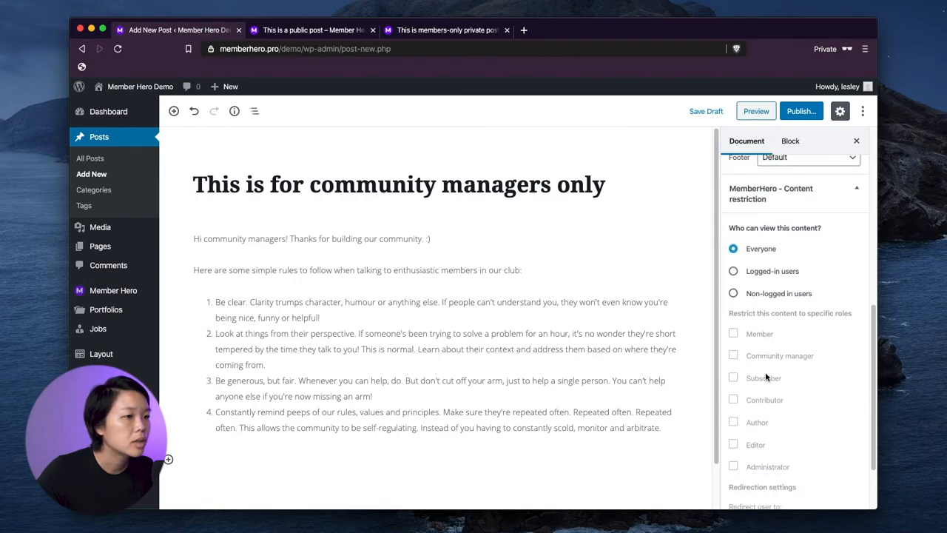
left_click(732, 234)
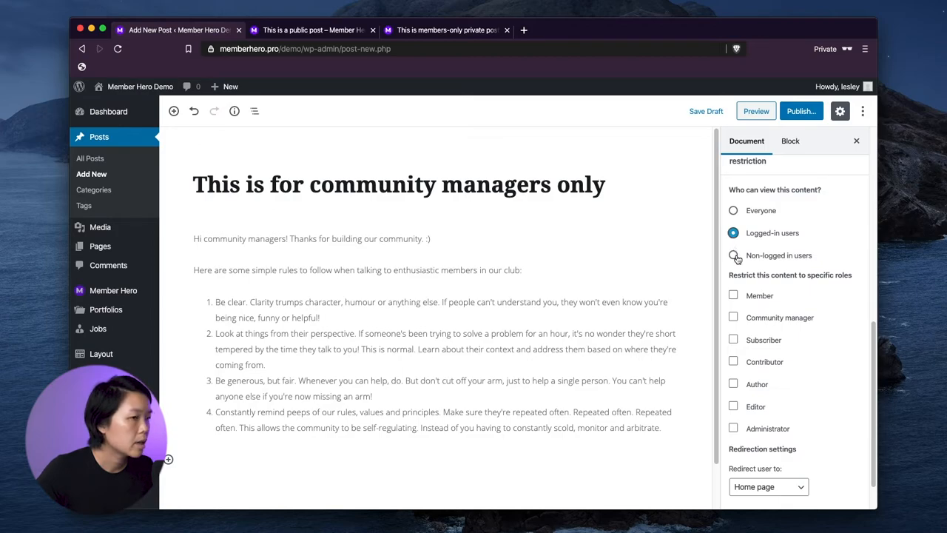
left_click(732, 318)
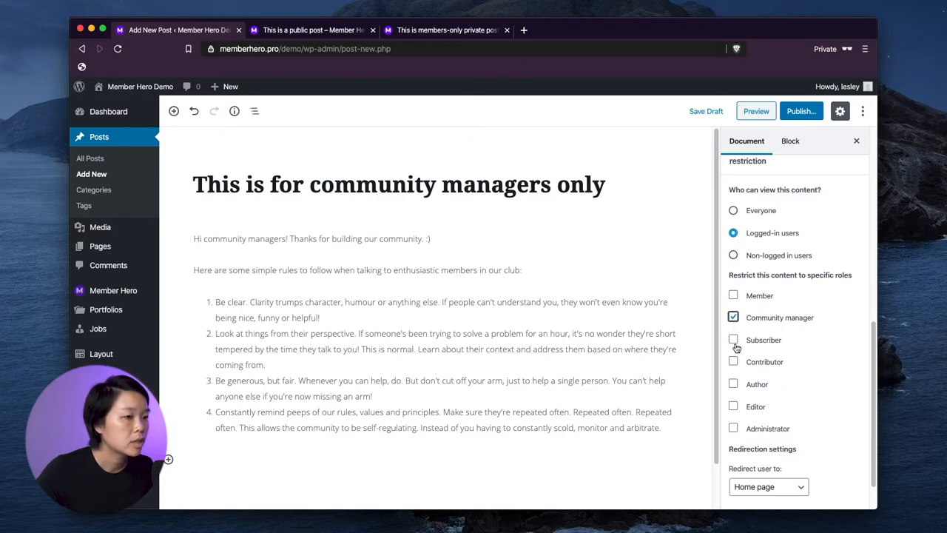
left_click(734, 385)
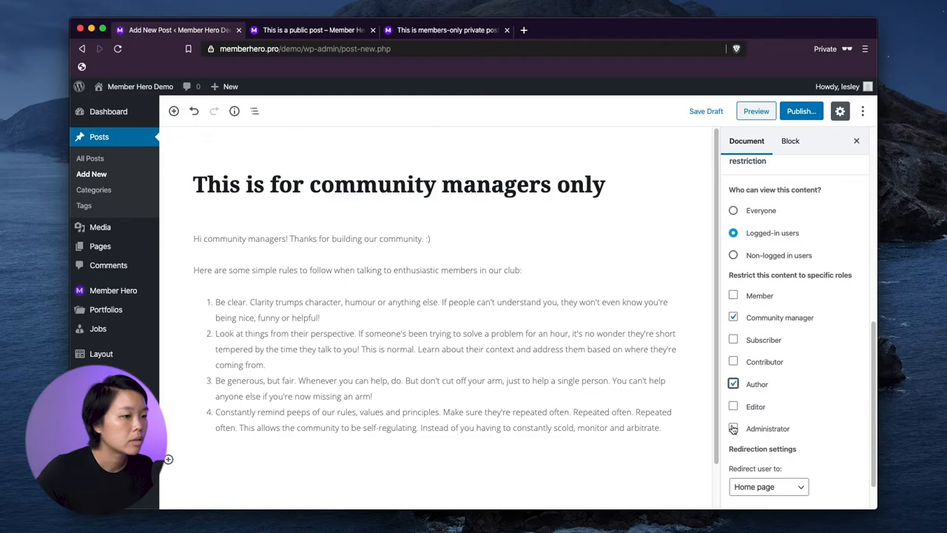
left_click(733, 407)
left_click(734, 431)
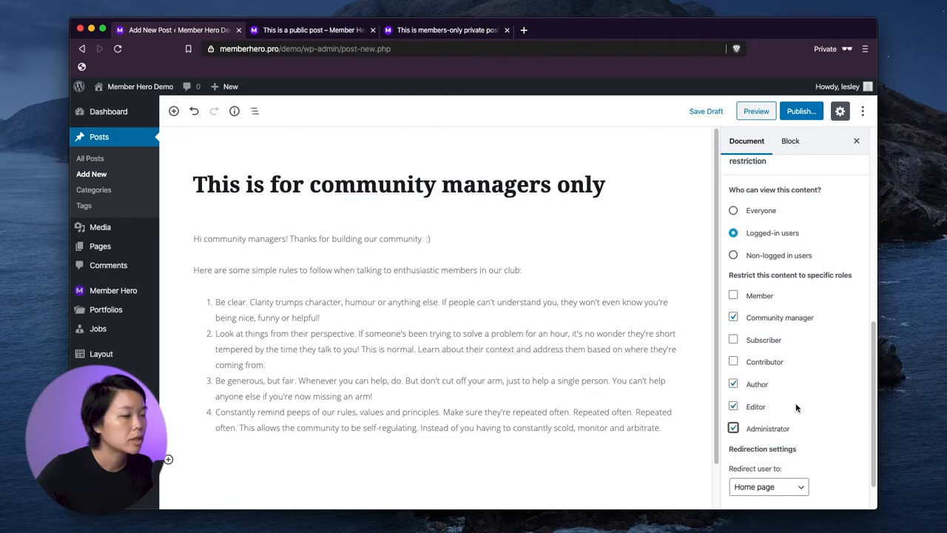
Publish the community managers post and open the live post in a new browser tab
scroll(806, 390, "down", 1)
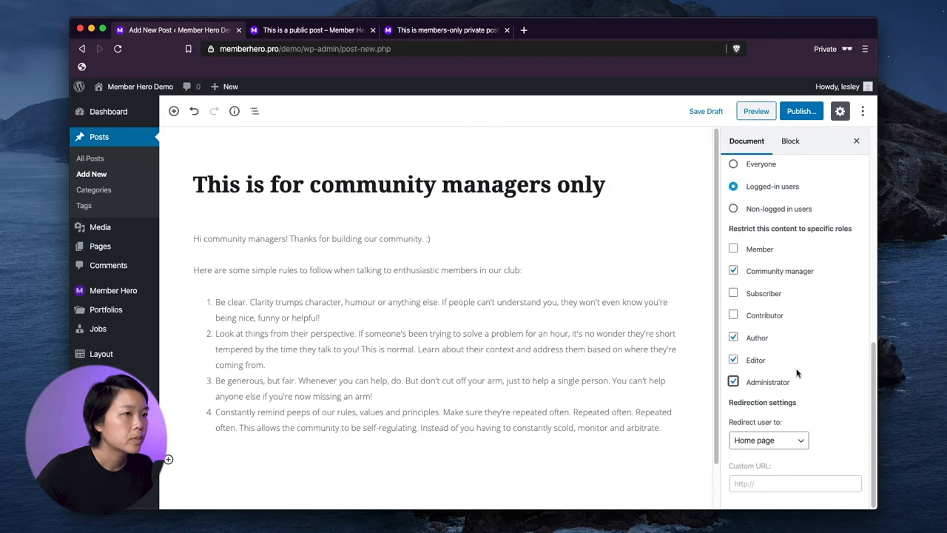
left_click(801, 111)
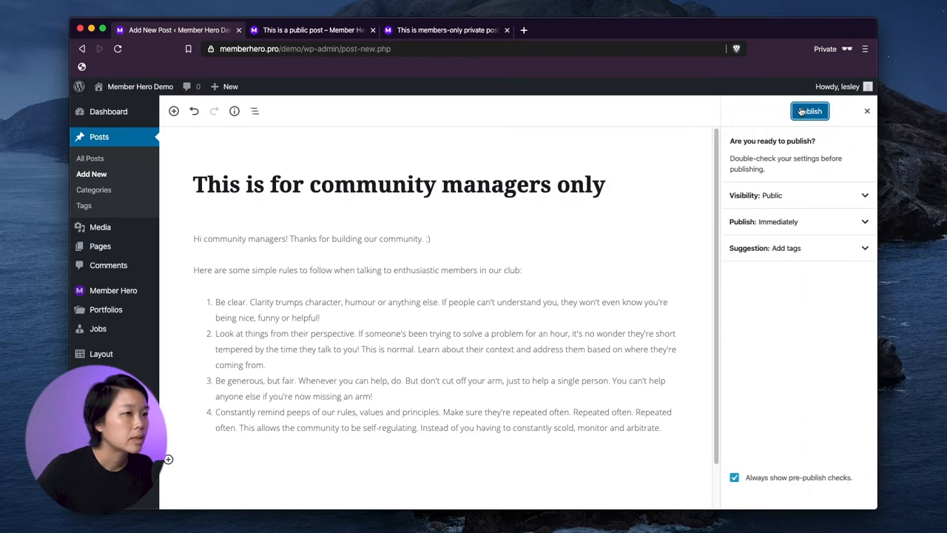
left_click(806, 111)
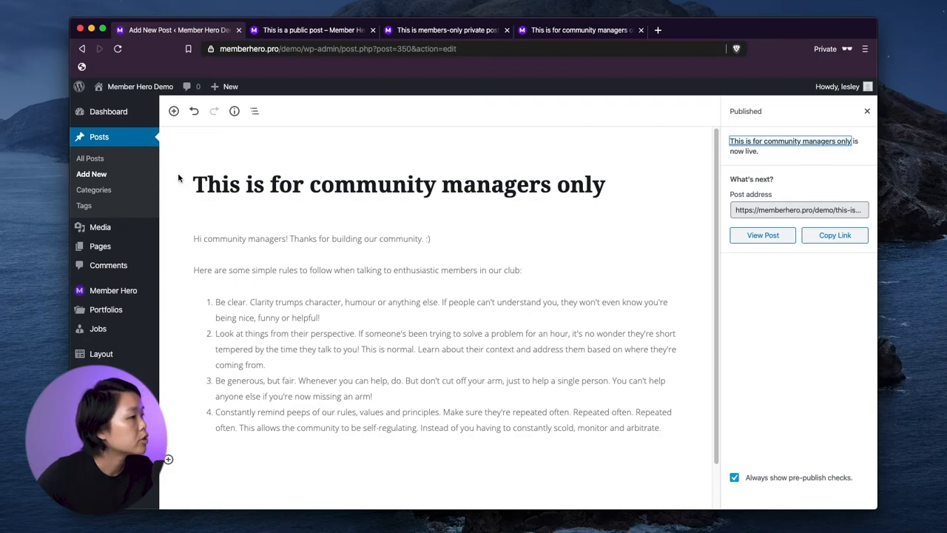
Start a new post category named "Members-only newsletter" with the slug "newsletter"
left_click(102, 192)
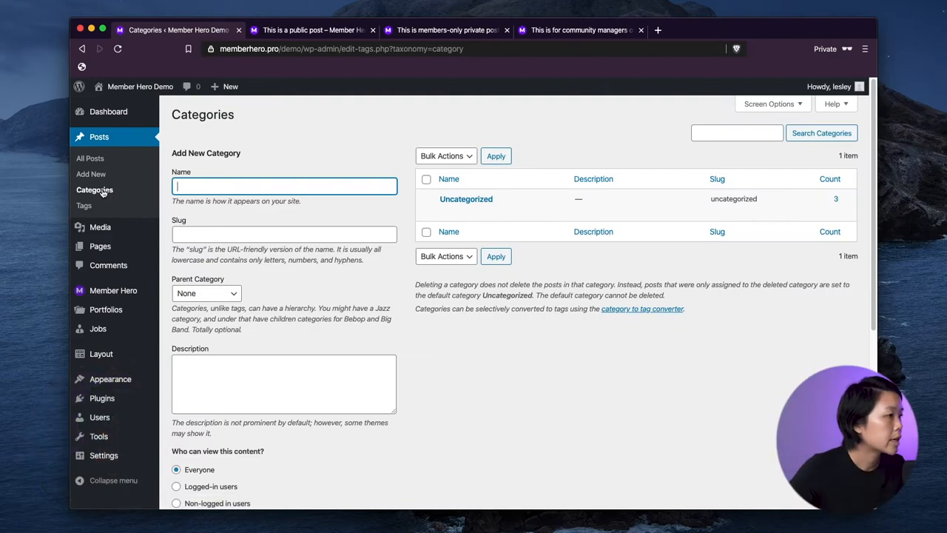
type("Members-only")
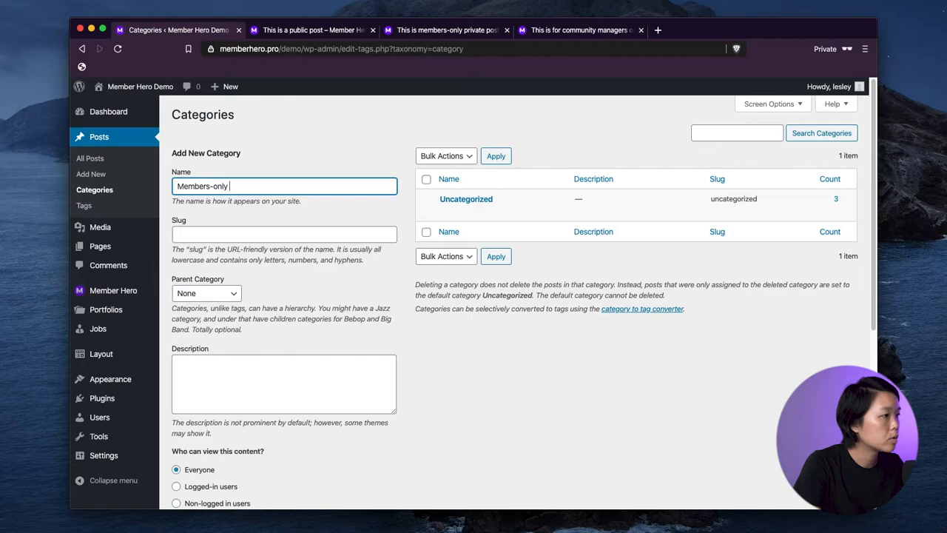
type(" newsletter")
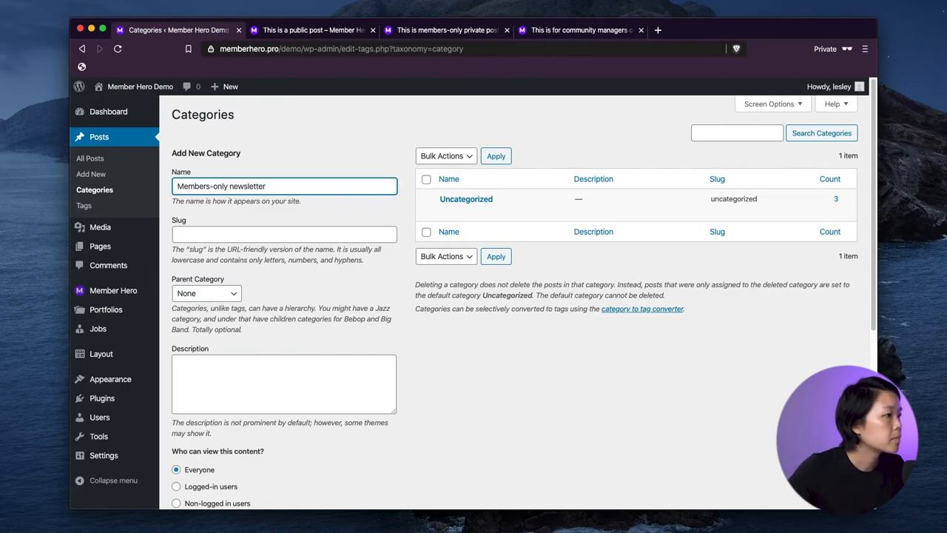
key("Tab")
type("new")
key("Tab")
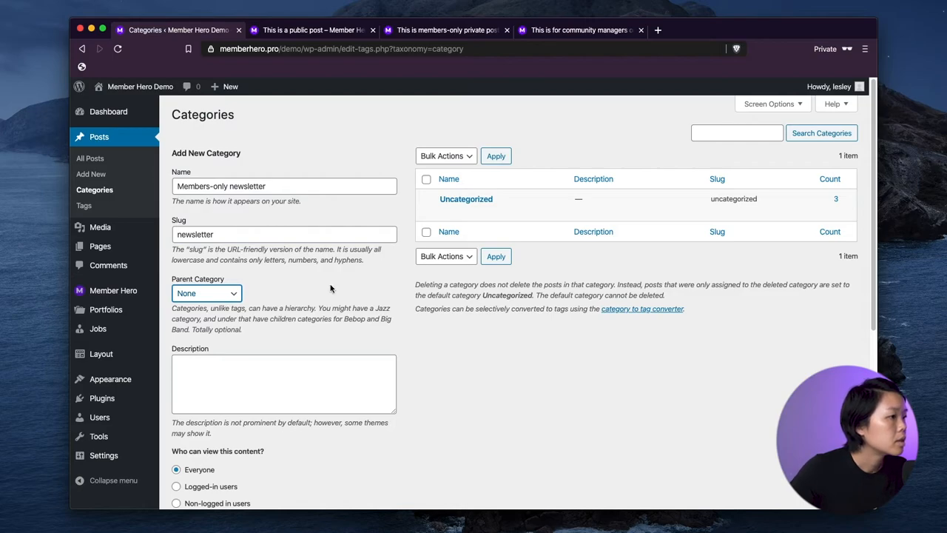
Limit the category to logged-in users with the Member, Community manager, Subscriber, Contributor, Author, Editor and Administrator roles, and add it
scroll(326, 374, "down", 3)
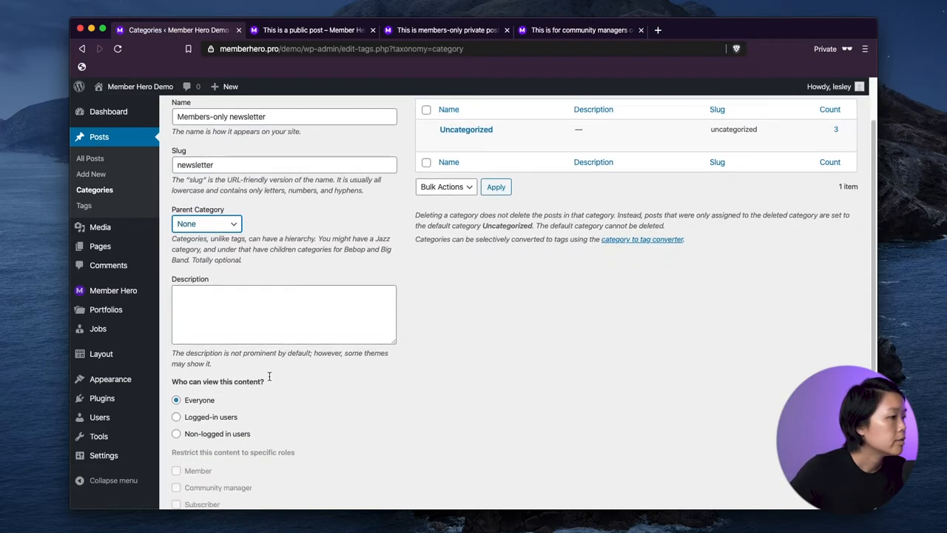
scroll(270, 377, "down", 4)
scroll(269, 377, "down", 3)
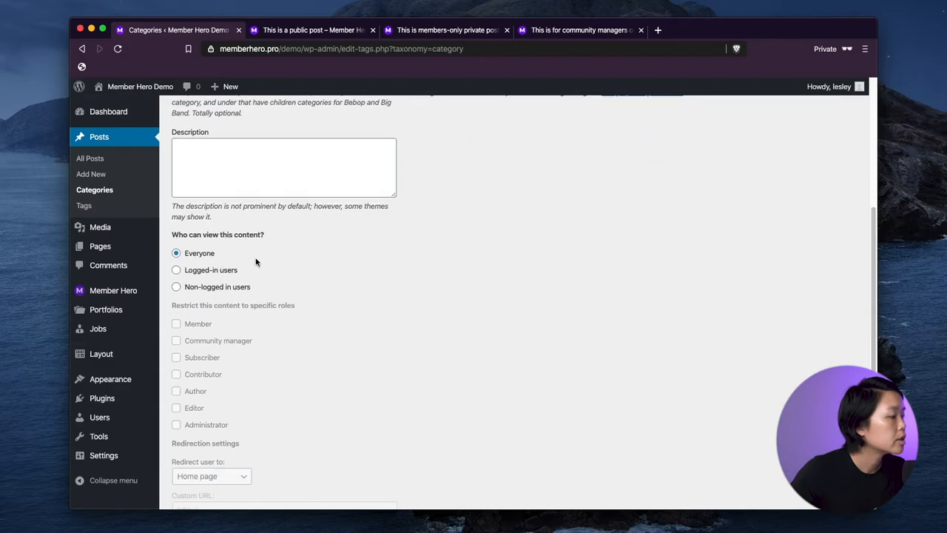
left_click(189, 273)
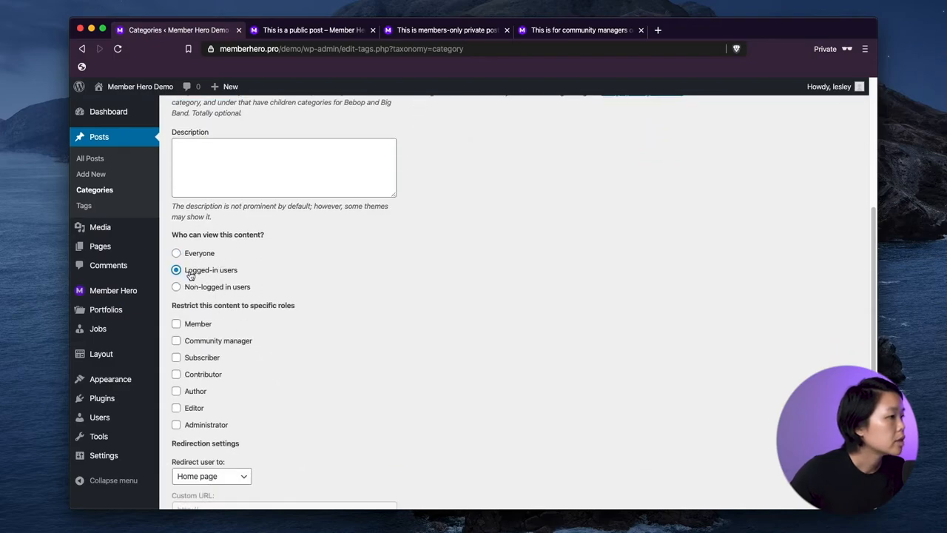
scroll(340, 318, "down", 2)
left_click(195, 278)
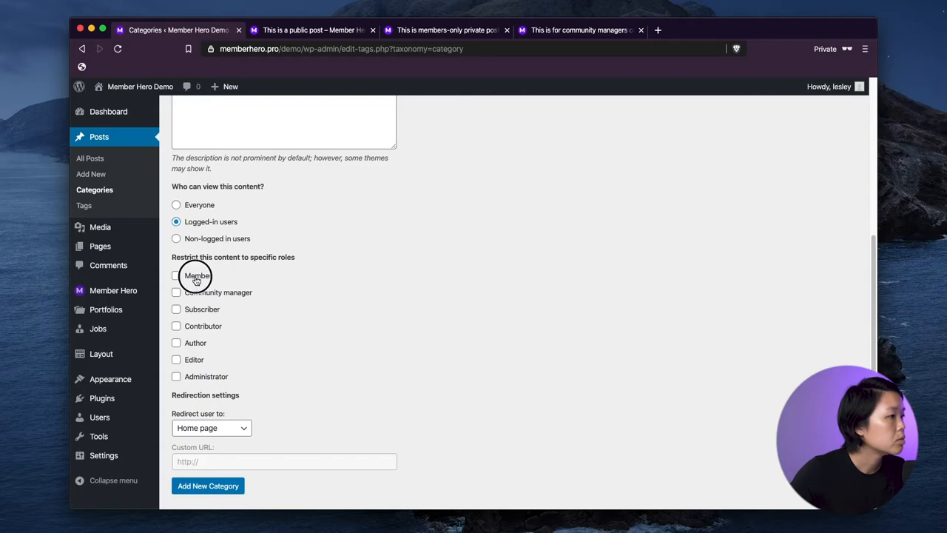
left_click(195, 295)
left_click(197, 326)
left_click(196, 343)
left_click(195, 359)
scroll(353, 335, "down", 1)
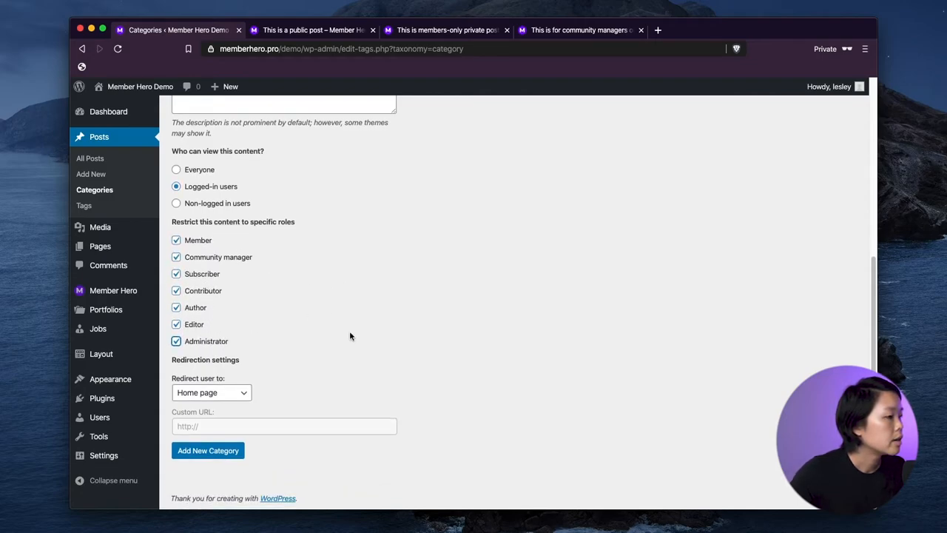
left_click(213, 453)
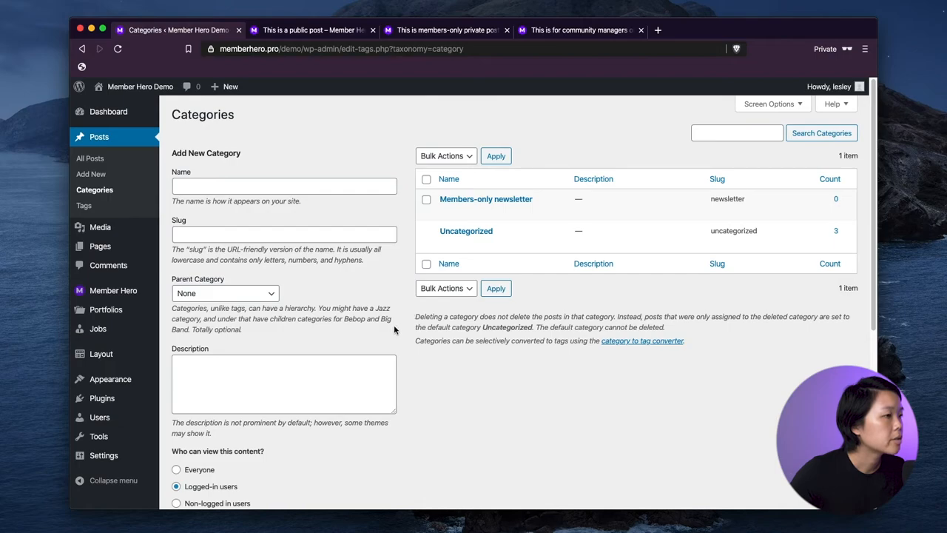
Create a new post titled "Newsletter #1" with the body "Hey everyone! This is our very first members-only newsletter! Super excited to get this going."
left_click(87, 137)
left_click(221, 114)
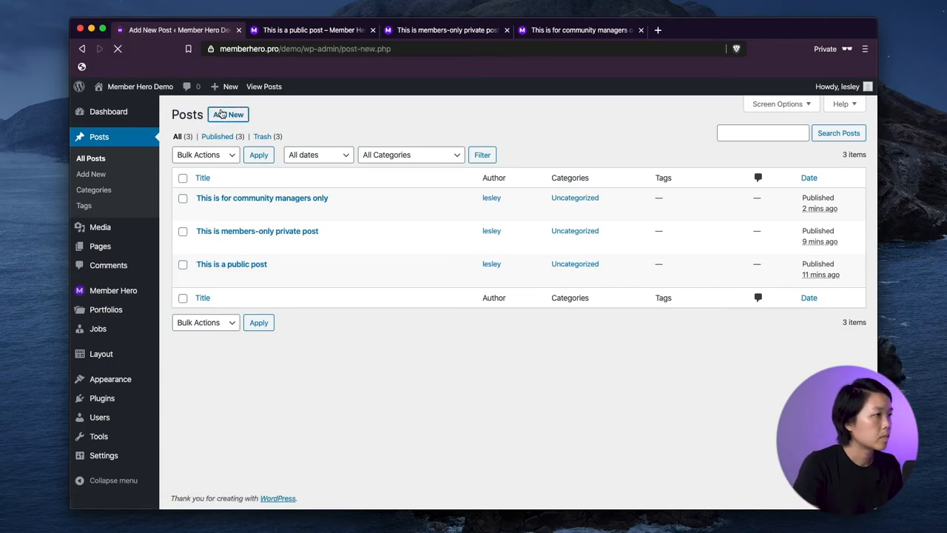
type("Newsletter")
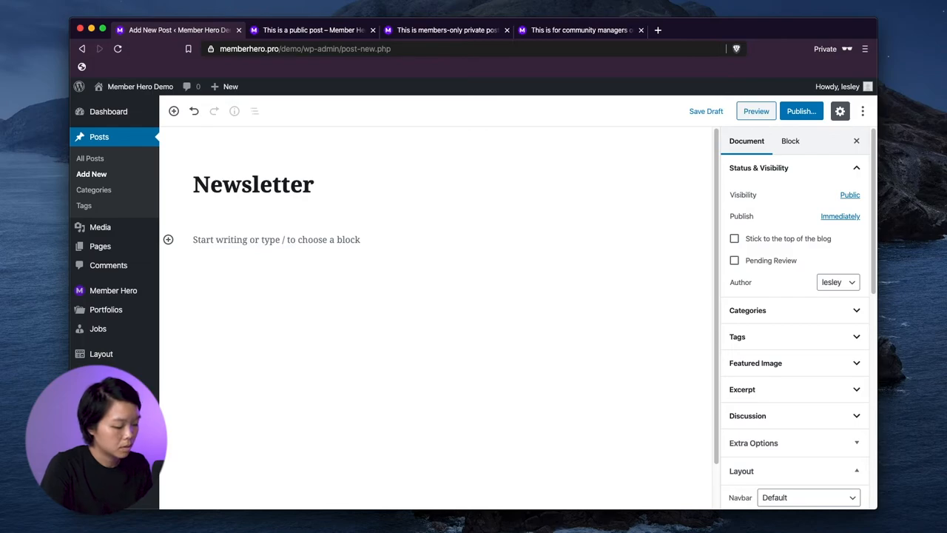
type(" #1")
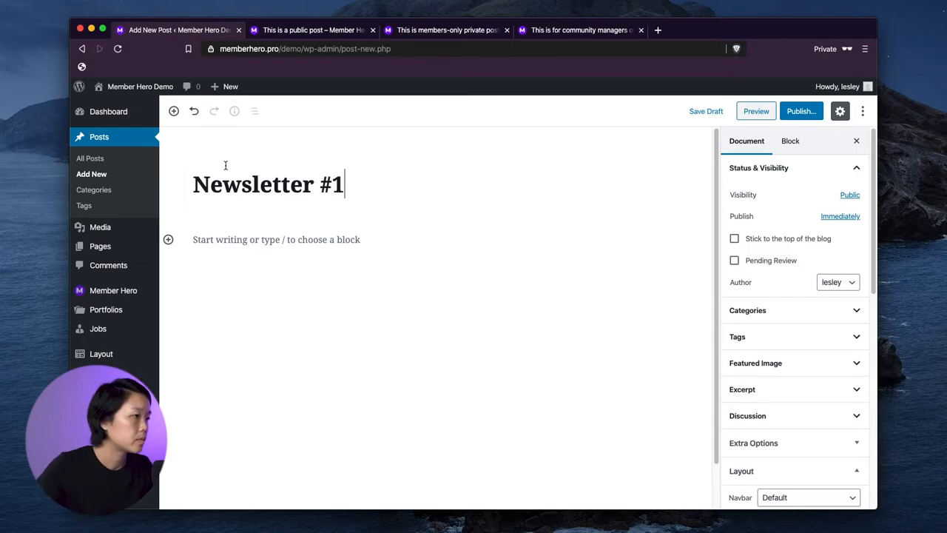
left_click(271, 234)
type("Hey every")
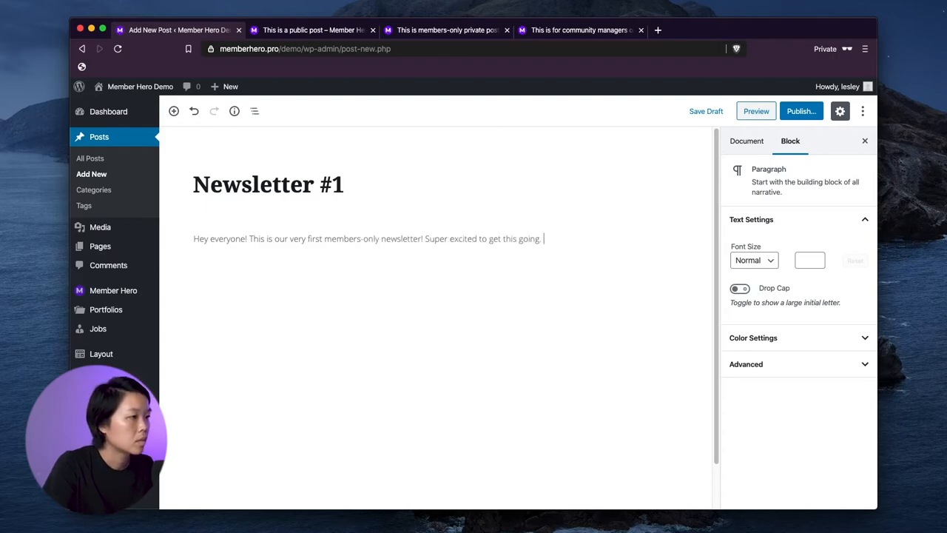
left_click(299, 398)
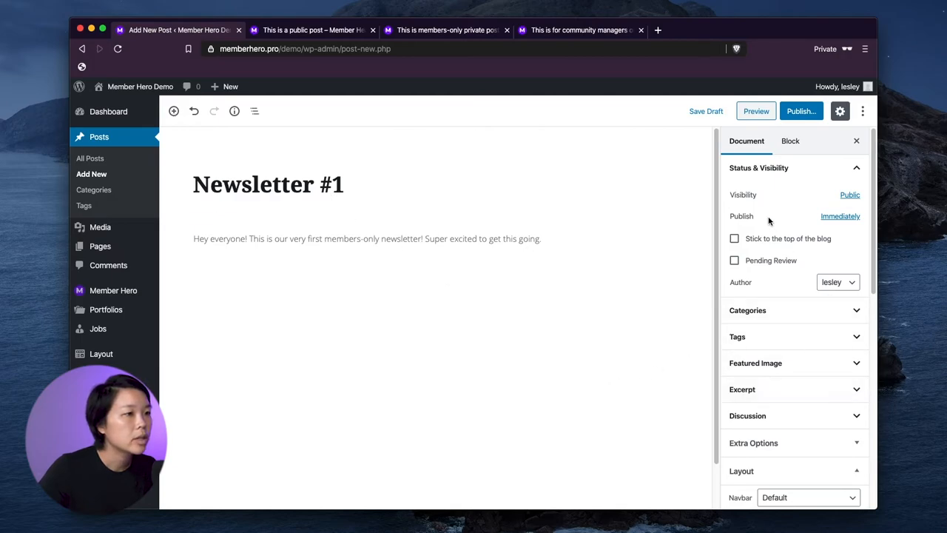
Assign the newsletter post to the Members-only newsletter category and publish it
scroll(810, 419, "down", 10)
scroll(807, 418, "up", 2)
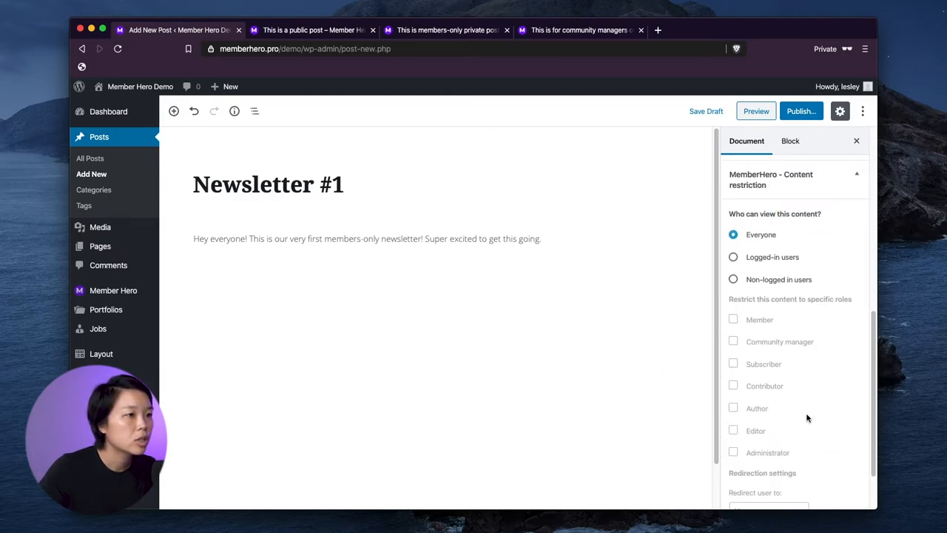
scroll(808, 411, "up", 10)
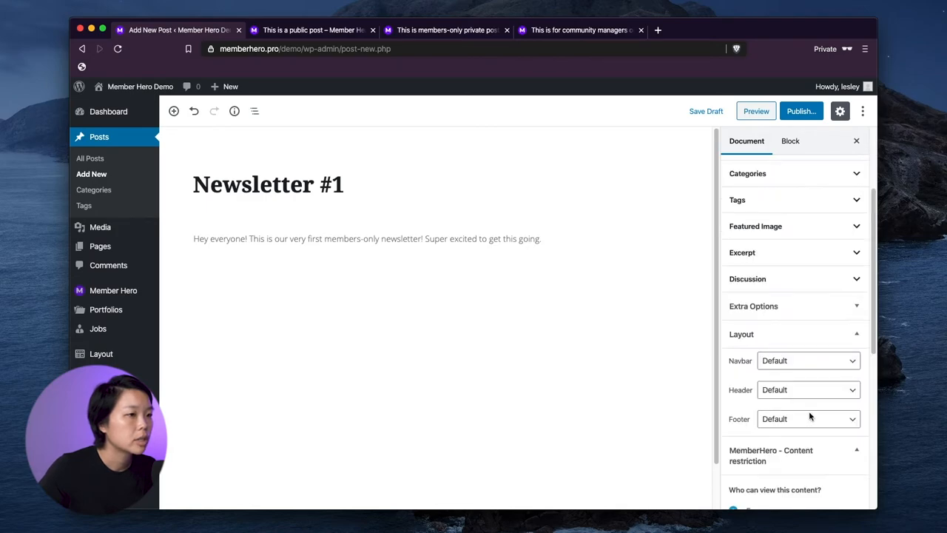
left_click(771, 315)
left_click(777, 339)
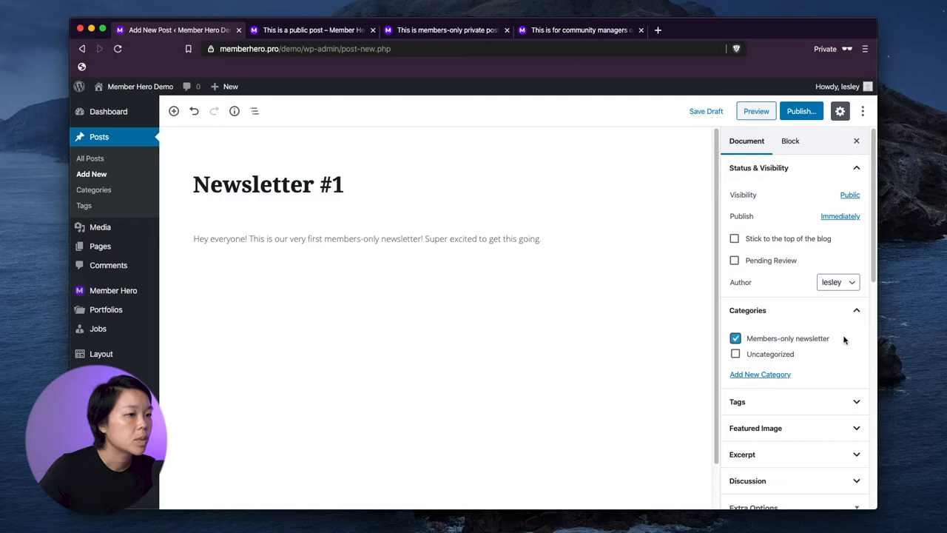
left_click(789, 116)
left_click(804, 111)
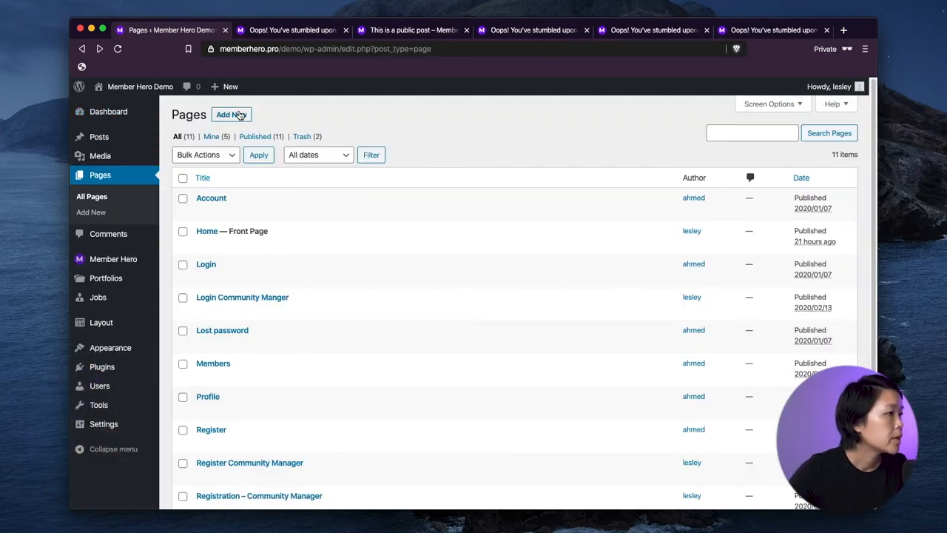
Create a new page titled "Oops! Looks like you've stumbled upon restricted content"
left_click(241, 116)
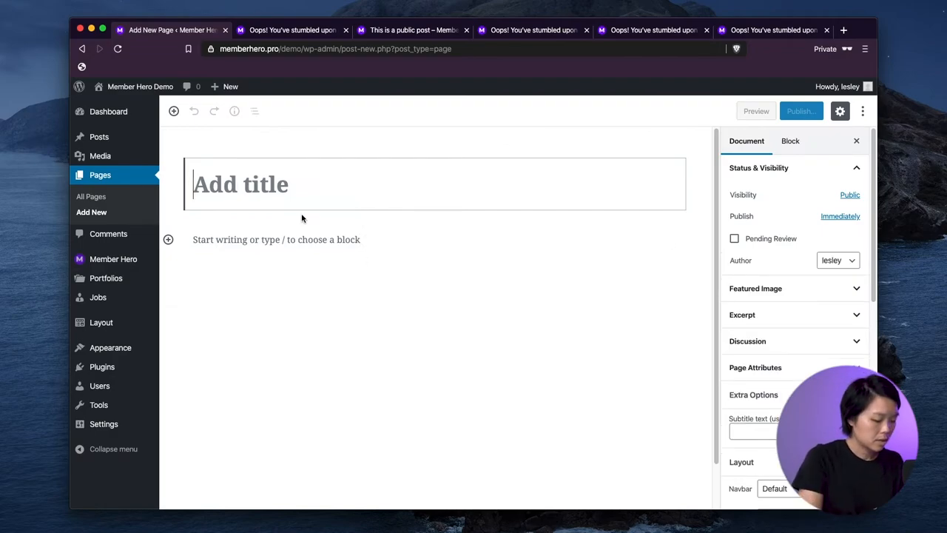
type("Oops ")
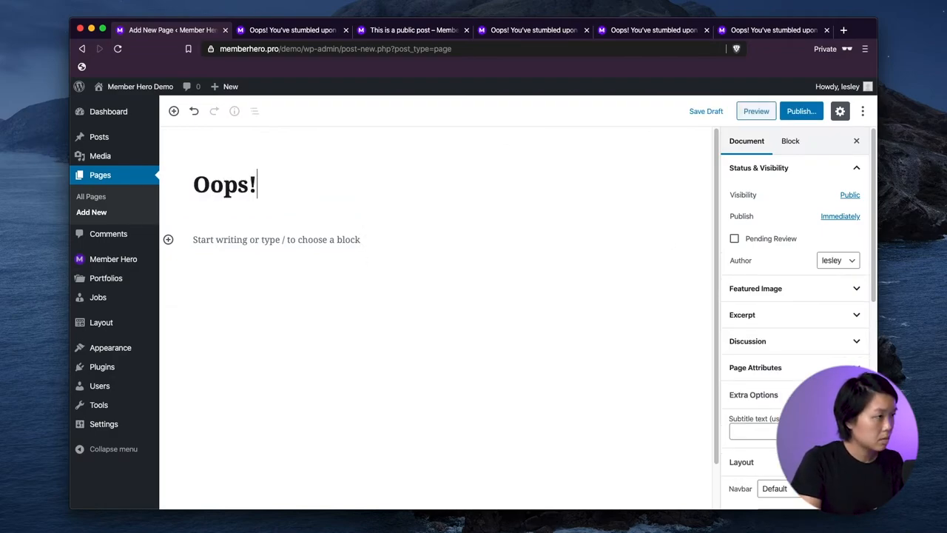
type("Looks like you're")
key("BackSpace")
key("BackSpace")
key("BackSpace")
key("BackSpace")
key("BackSpace")
key("BackSpace")
type("ou've stumbled upon restricted content")
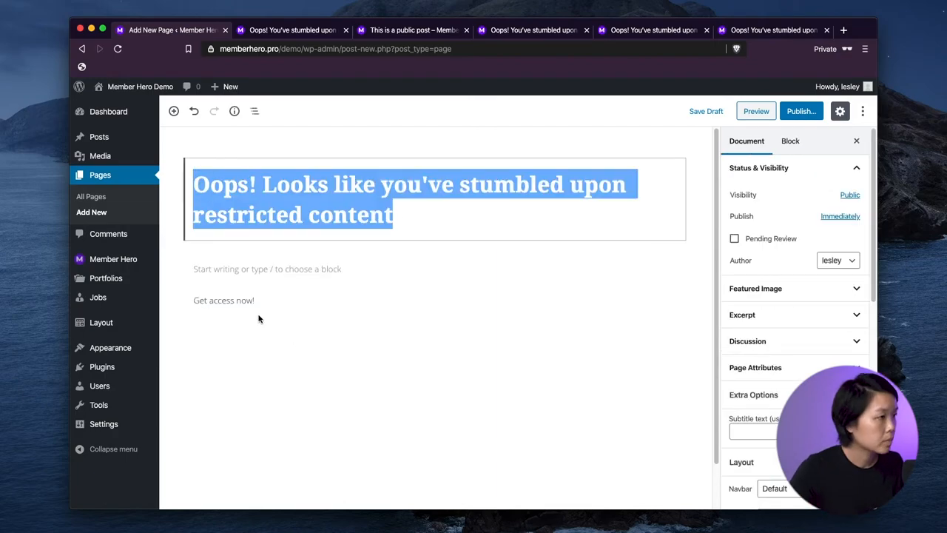
Add a level 2 heading reading "Oops! Looks like you've stumbled upon restricted content" above the "Get access now!" paragraph
left_click(259, 270)
type("Oops! Looks like you've stumbled upon restricted content")
left_click(226, 303)
left_click(231, 247)
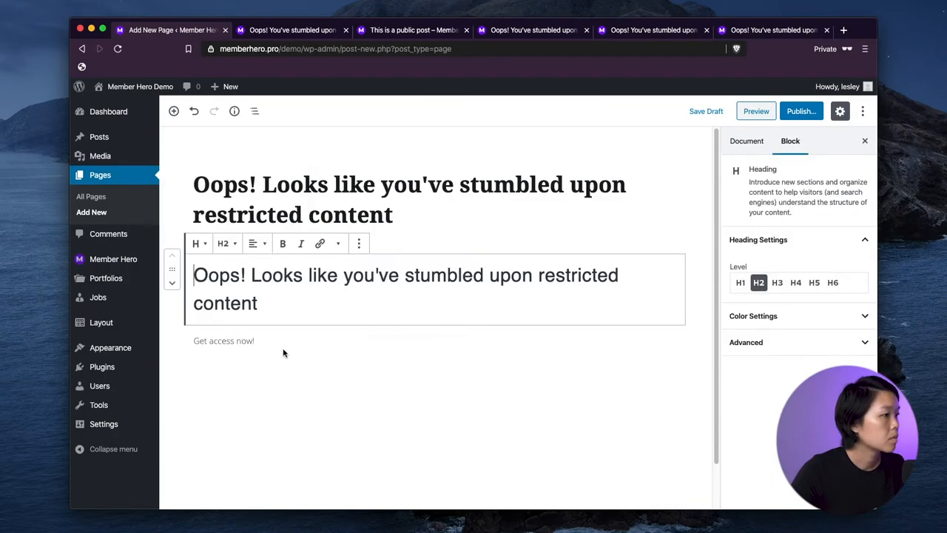
left_click(261, 441)
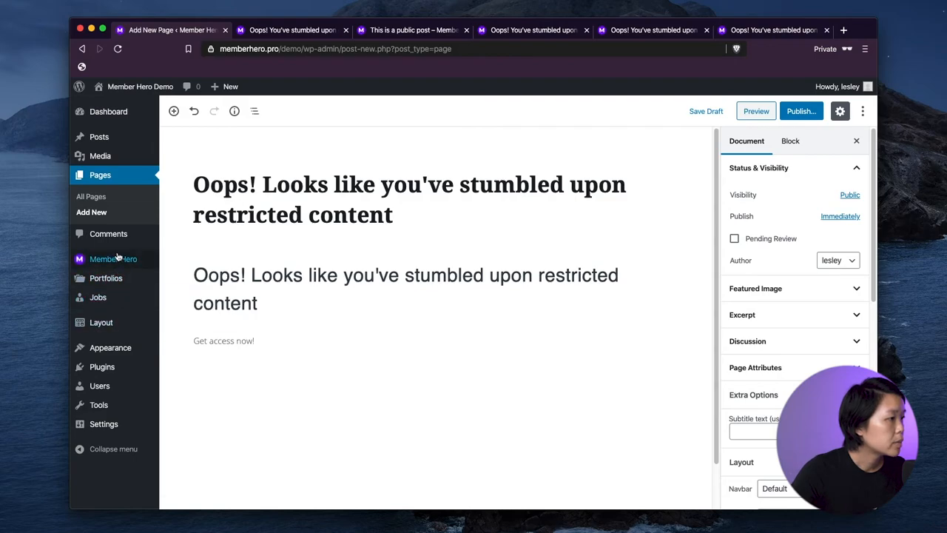
Open the Member Hero forms list in a separate tab and copy the default Login form's shortcode
mouse_move(124, 258)
left_click(196, 264, "super")
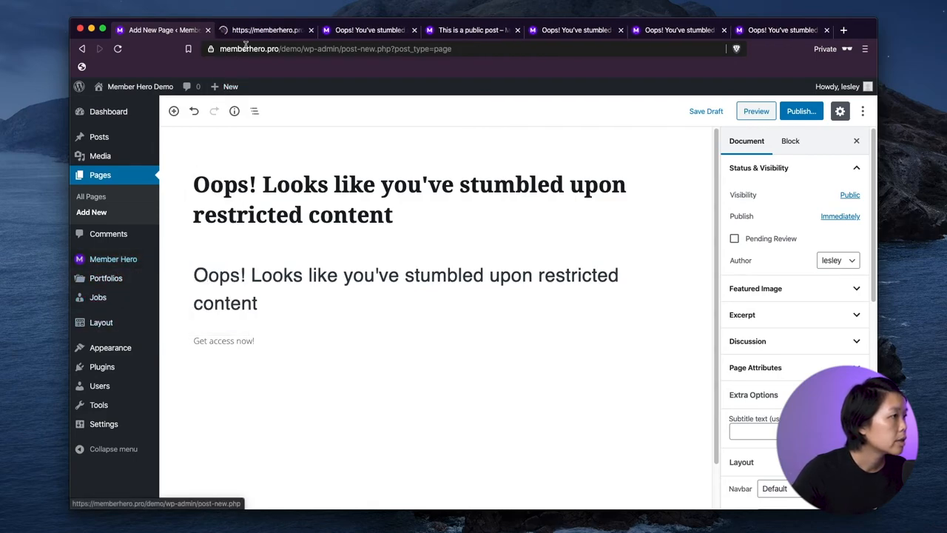
left_click(257, 32)
left_click_drag(615, 321, 540, 317)
key("super+c")
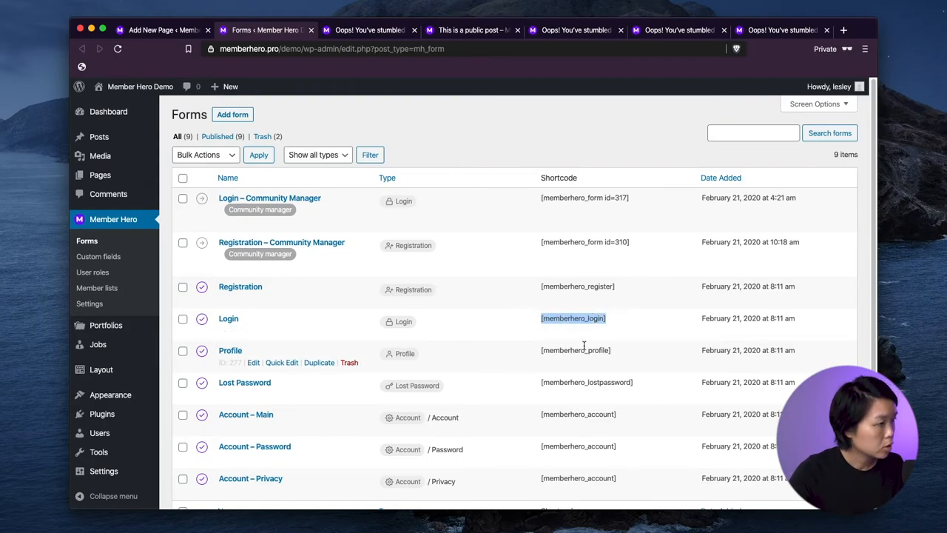
Insert the shortcode [memberhero_login] as a new paragraph below "Get access now!" and publish the page
left_click(159, 30)
left_click(337, 429)
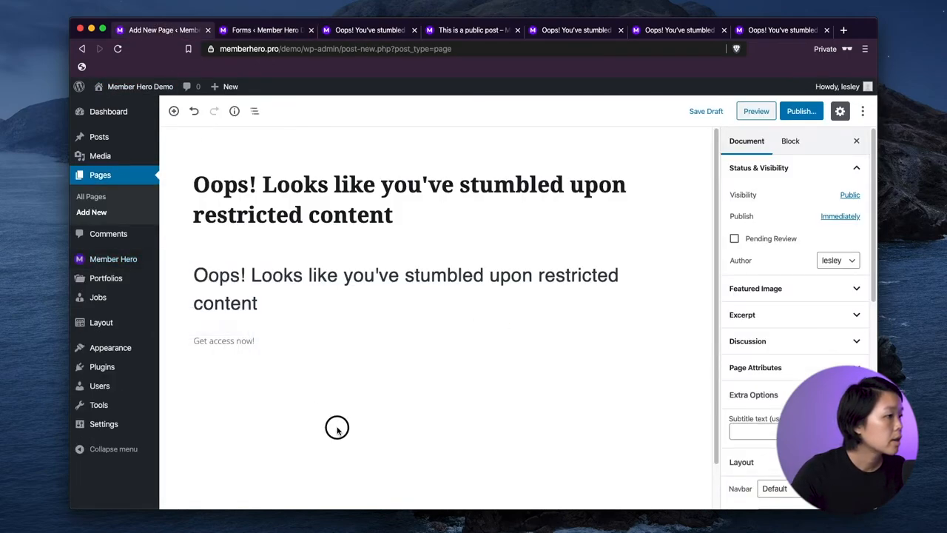
left_click(264, 341)
key("Return")
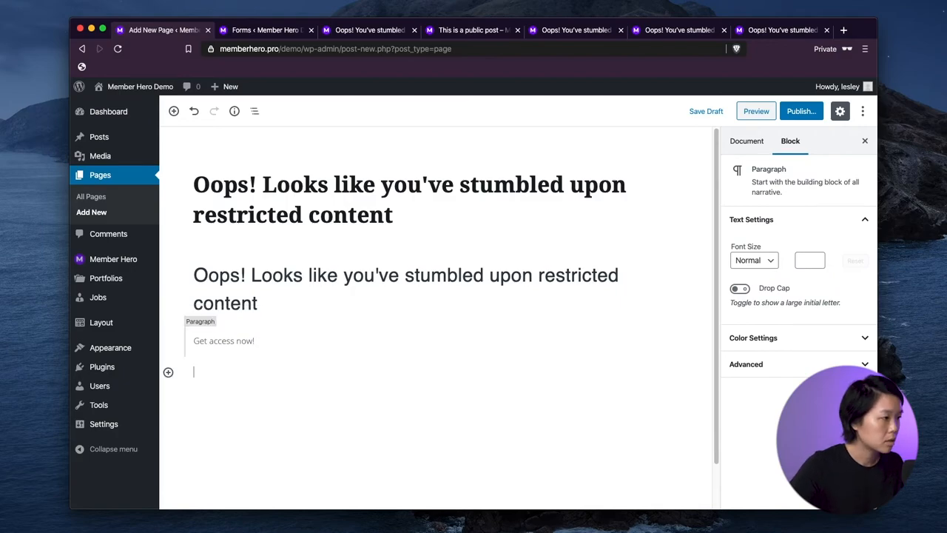
key("super+v")
left_click(327, 445)
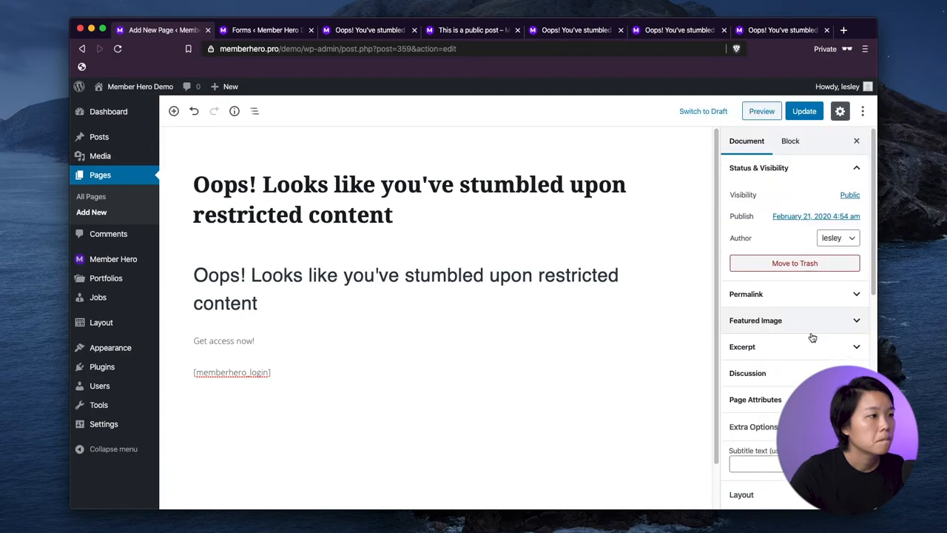
Set the page's URL slug to restricted-content, update the page and open the live version in a separate tab
left_click(846, 299)
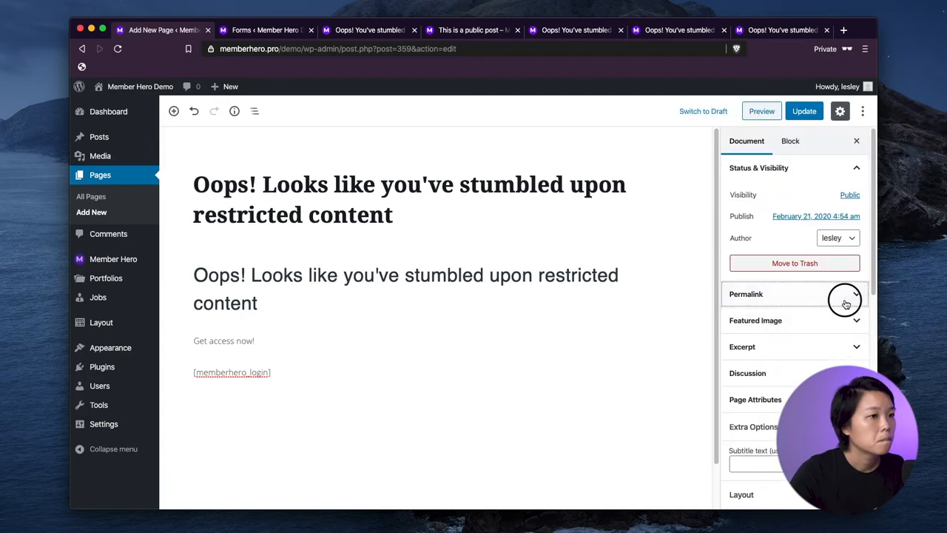
key("Tab")
type("restricted content")
left_click(804, 111)
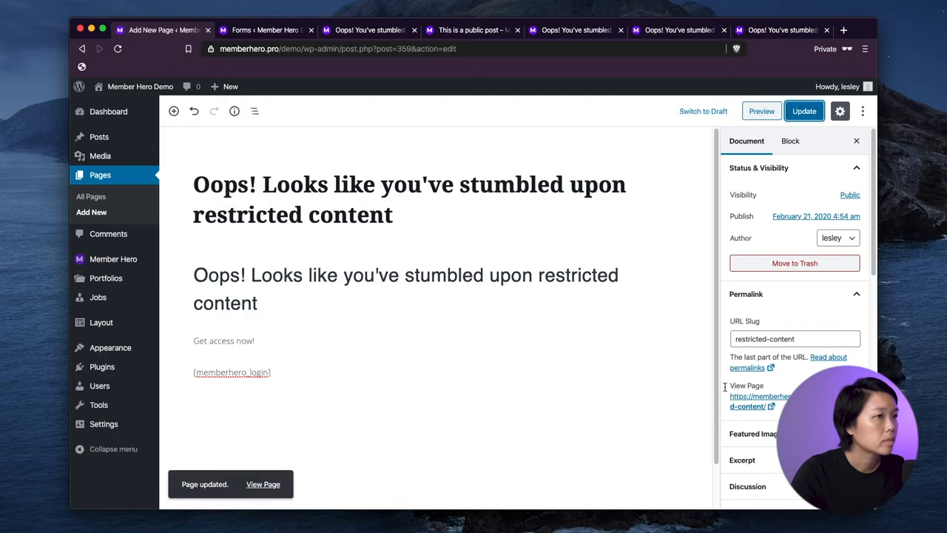
left_click(264, 491, "super")
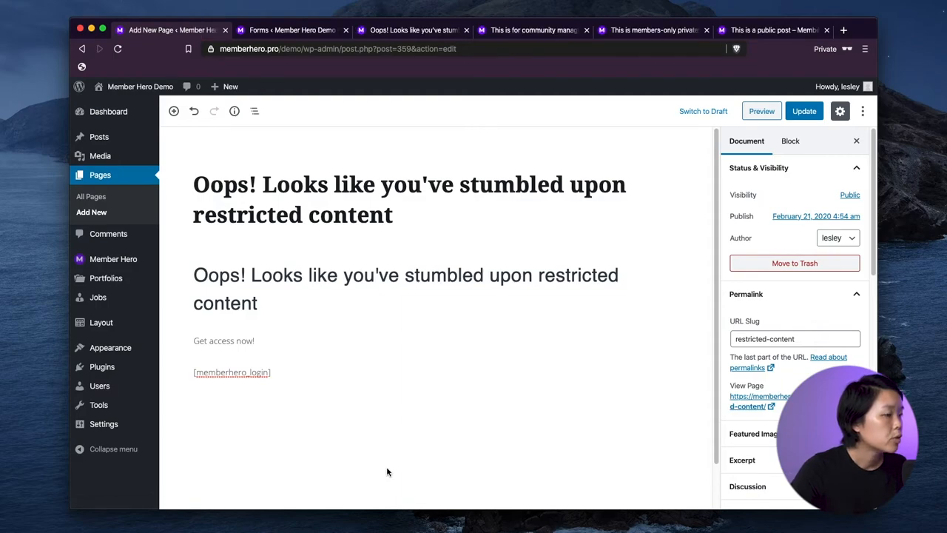
Edit the "This is members-only private post" post and set its redirection for restricted users to Custom URL
left_click(94, 142)
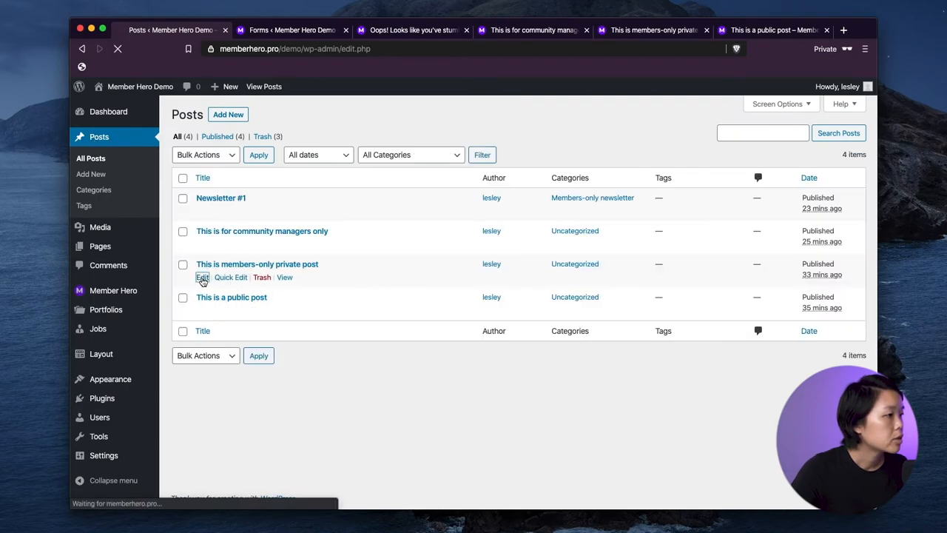
left_click(202, 278)
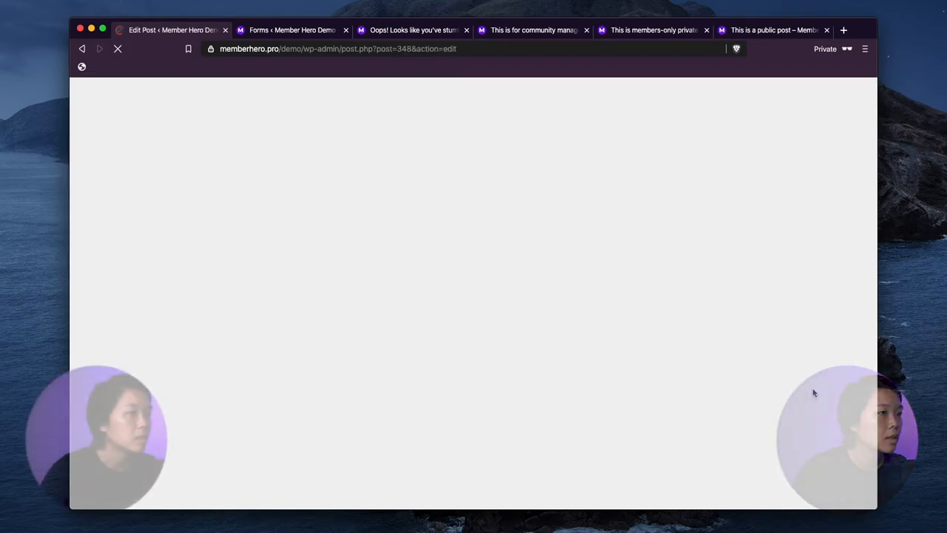
scroll(811, 387, "down", 10)
scroll(810, 387, "down", 7)
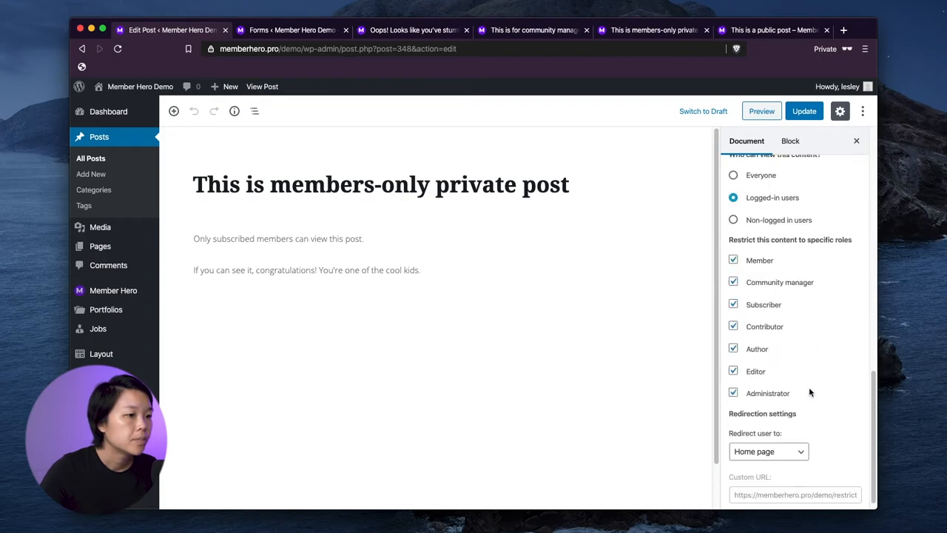
left_click(775, 440)
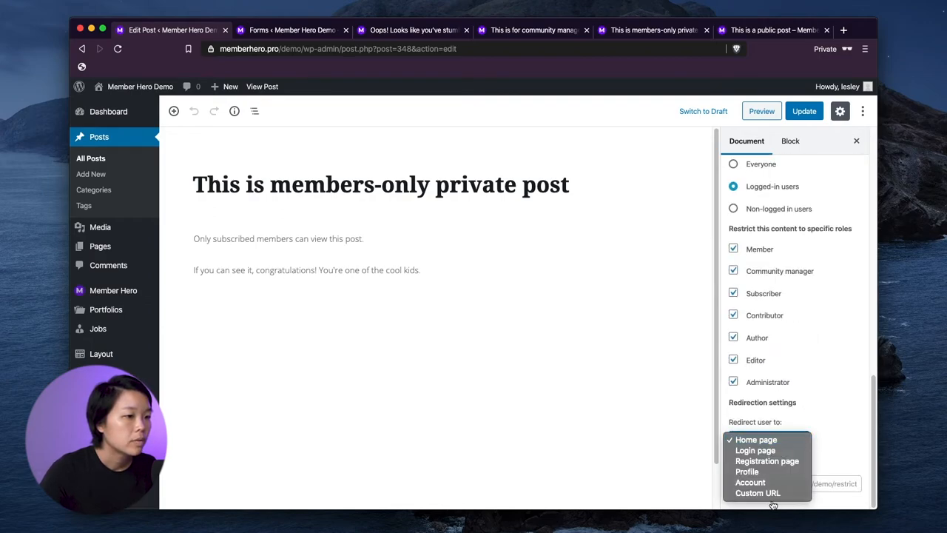
left_click(772, 493)
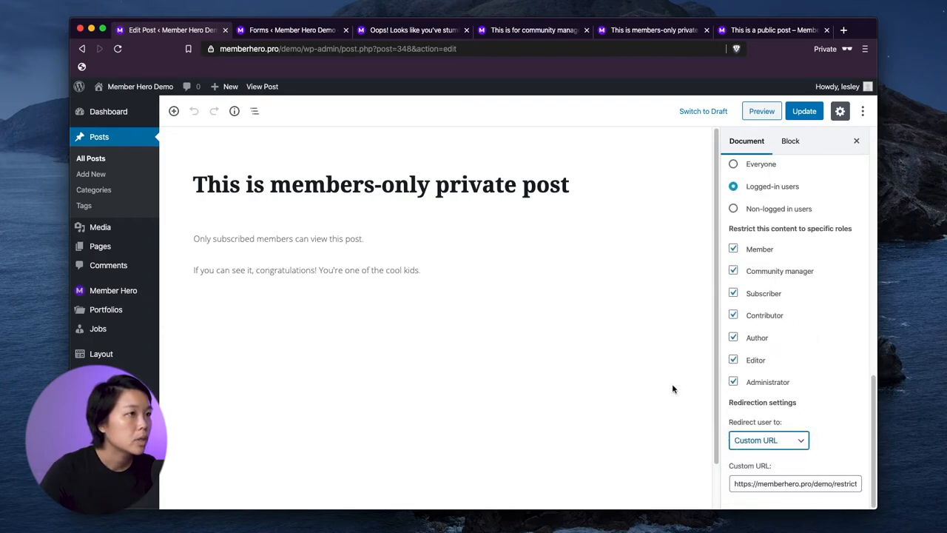
Copy the restricted content page's address, memberhero.pro/demo/restricted-content/, and use it as the members-only post's custom redirect URL
left_click(424, 33)
left_click(411, 45)
key("super+c")
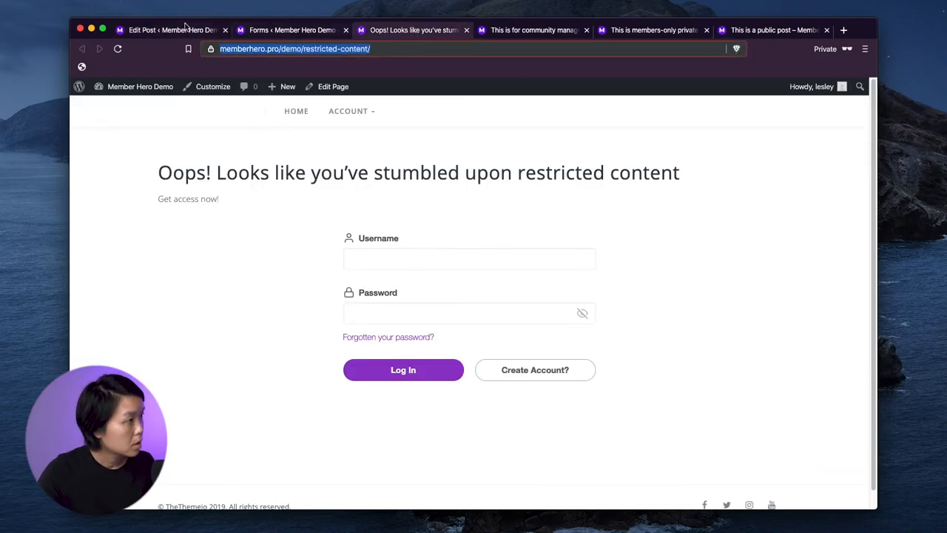
left_click(192, 28)
left_click(777, 485)
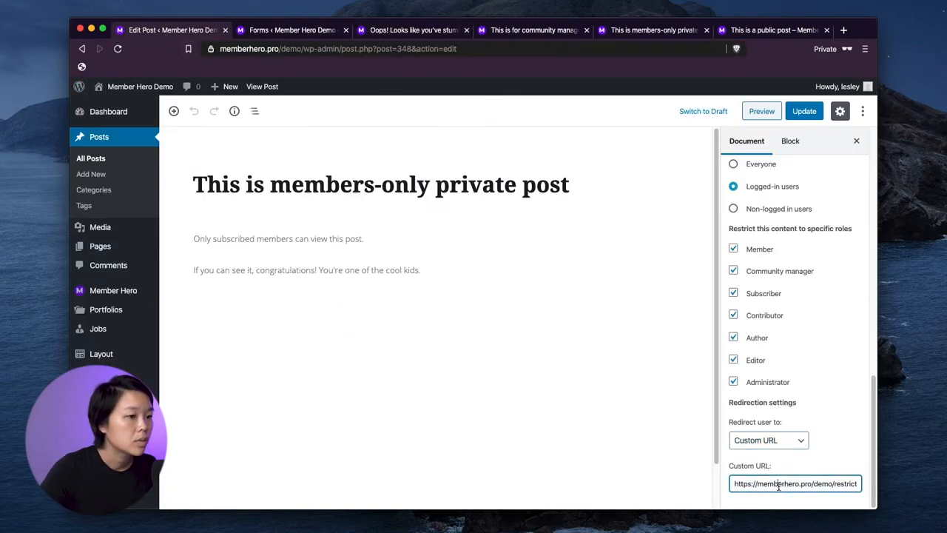
key("super+a")
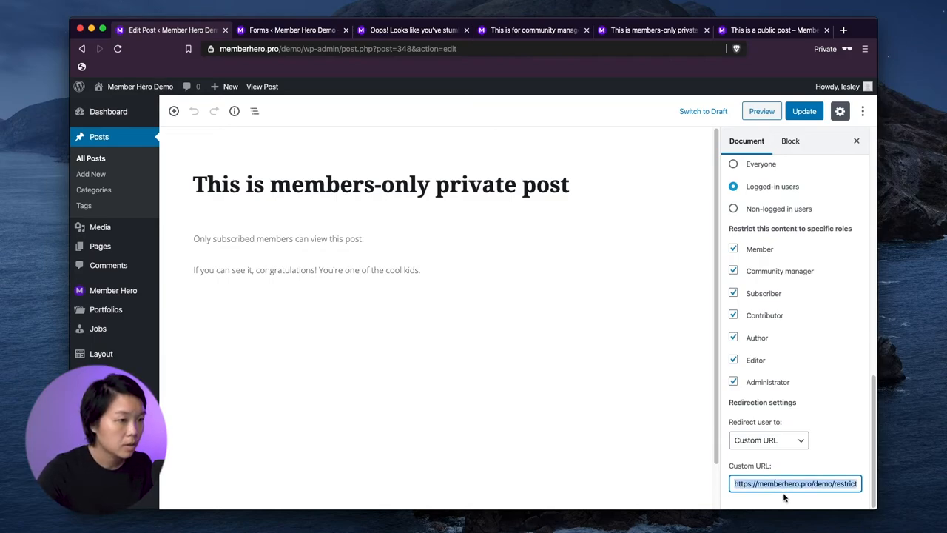
key("super+v")
left_click(820, 464)
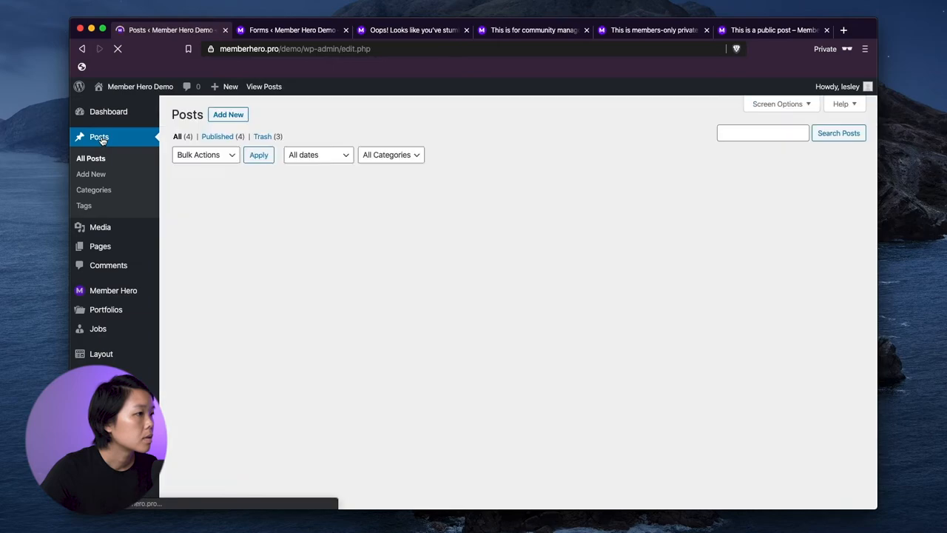
Redirect restricted users of the "This is for community managers only" post to the copied restricted-content custom URL and update the post
left_click(203, 244)
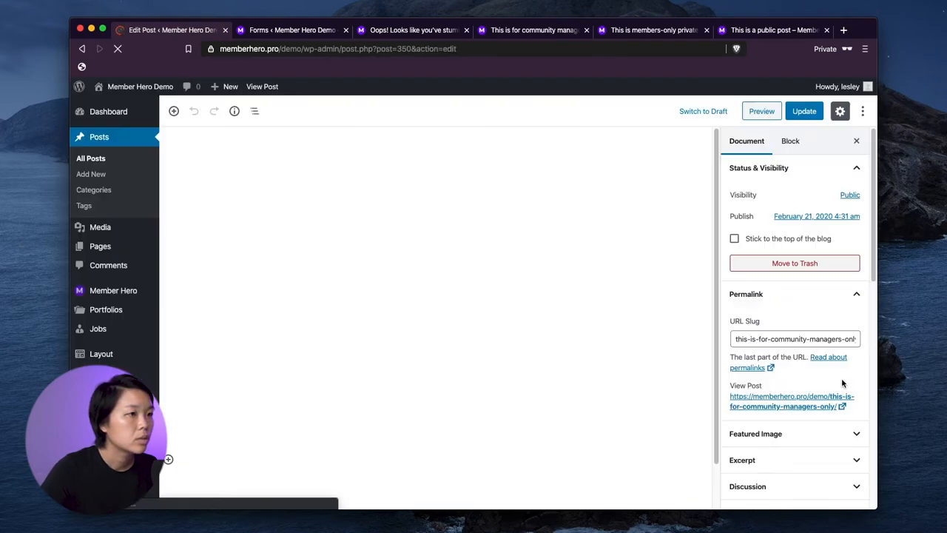
scroll(803, 385, "down", 10)
scroll(843, 383, "down", 1)
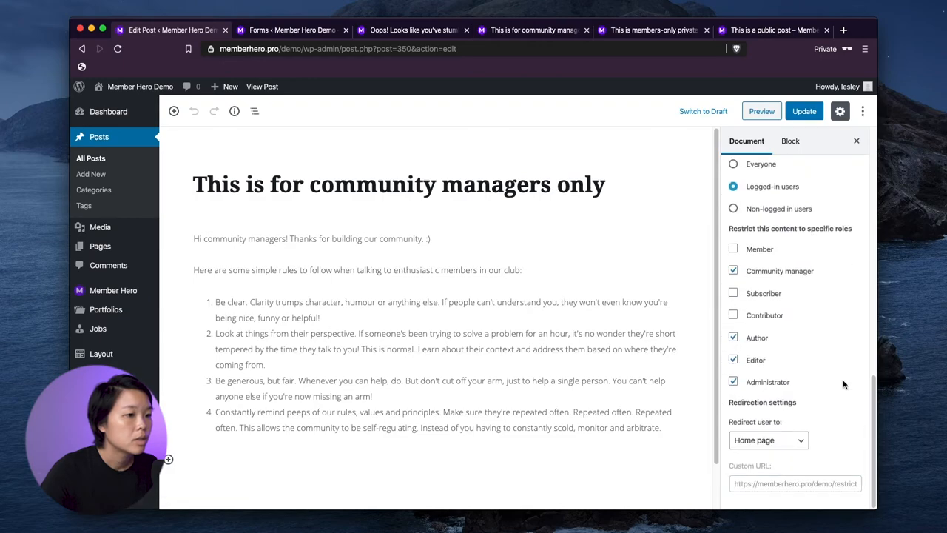
left_click(785, 440)
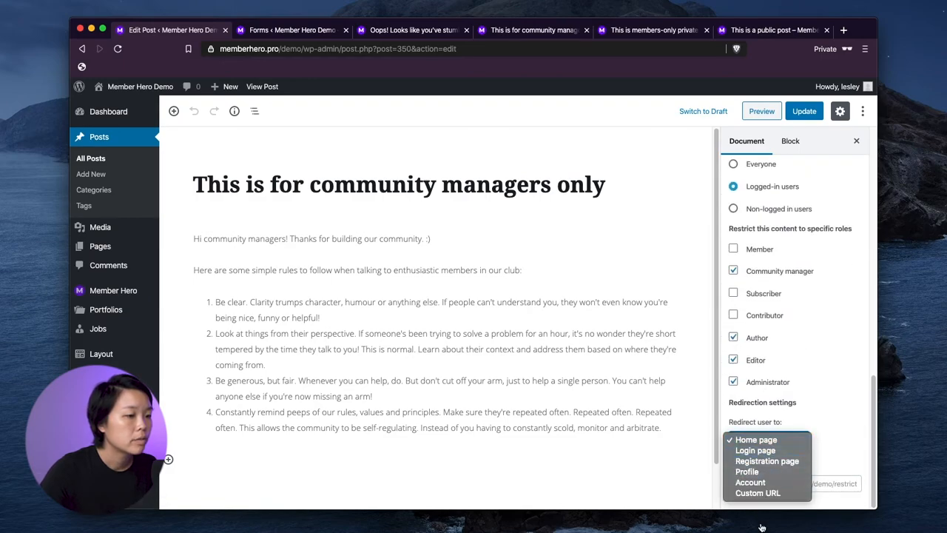
left_click(763, 494)
triple_click(788, 482)
key("super+v")
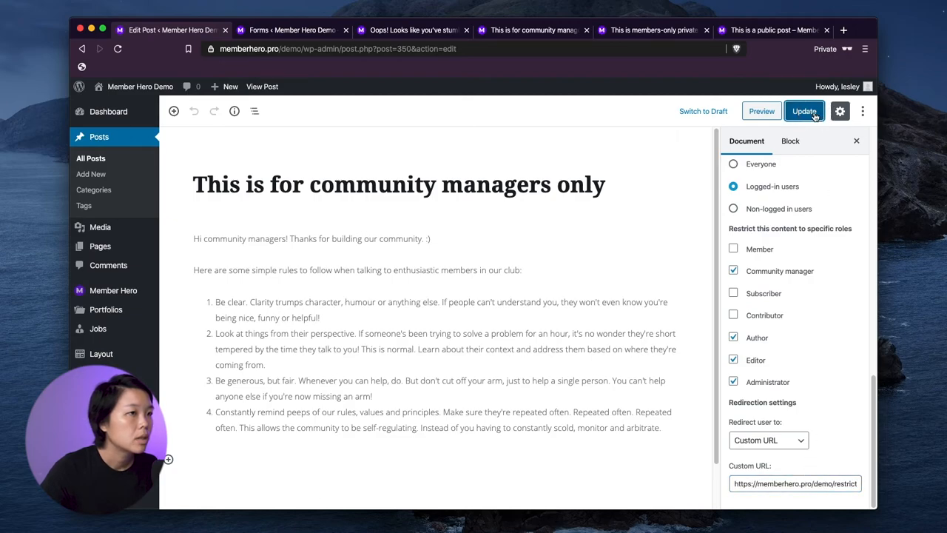
left_click(807, 112)
Edit the Members-only newsletter category, redirect restricted users to the copied restricted-content custom URL, and update the category
left_click(101, 191)
scroll(312, 417, "down", 5)
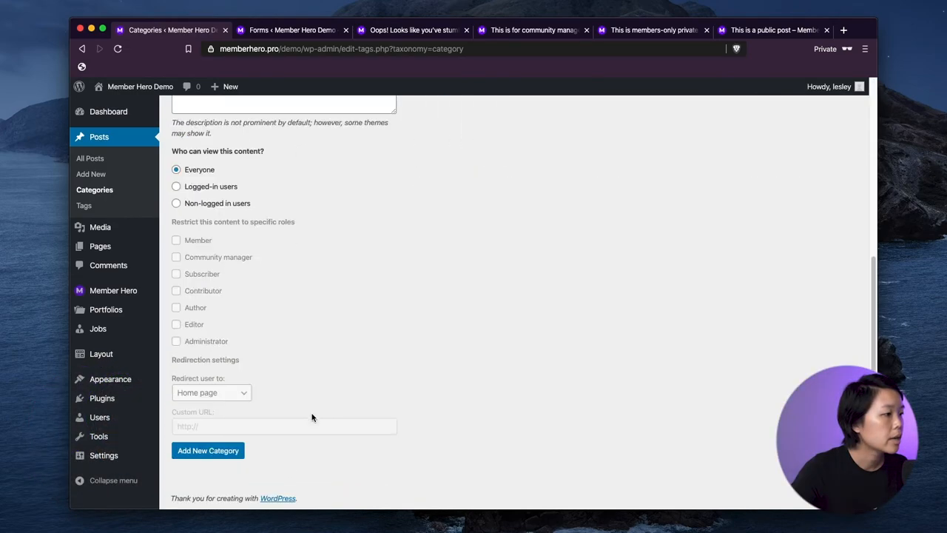
scroll(330, 351, "up", 5)
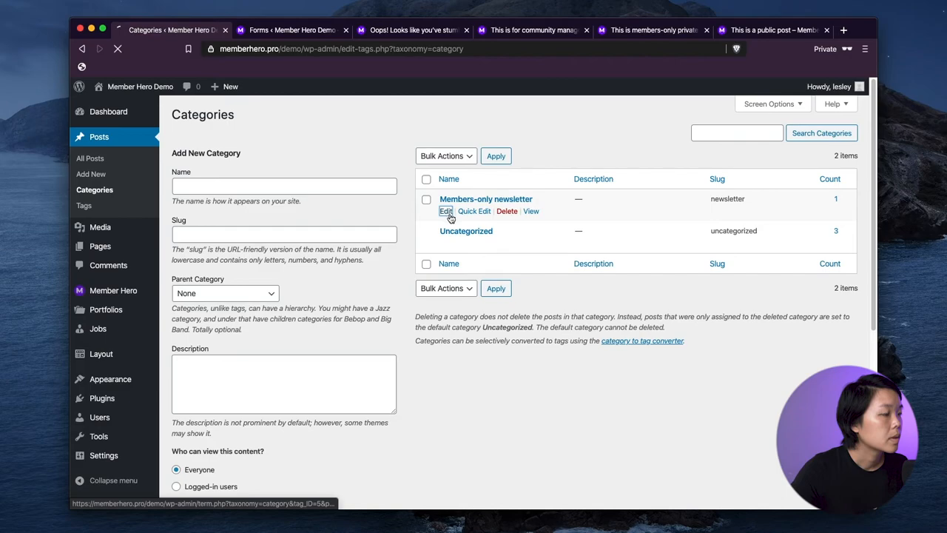
left_click(445, 211)
scroll(286, 389, "down", 5)
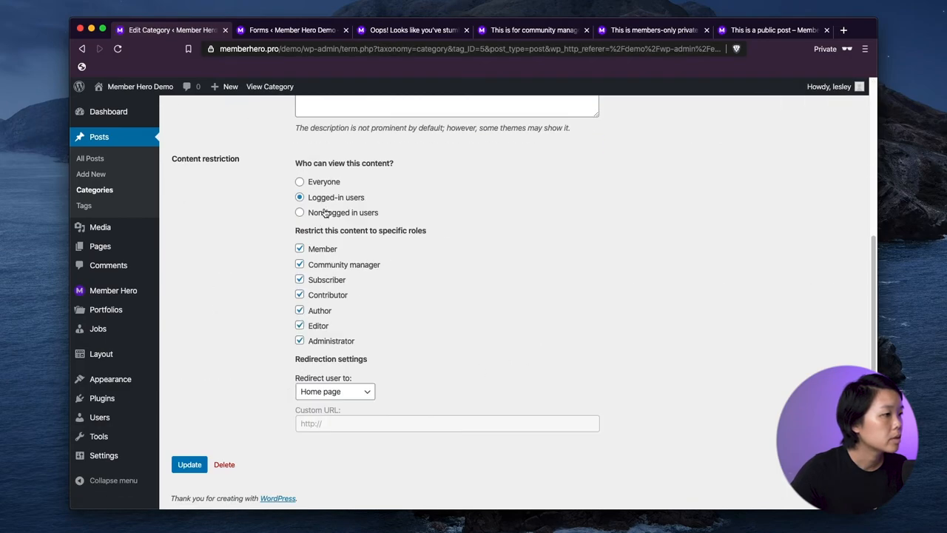
left_click(342, 396)
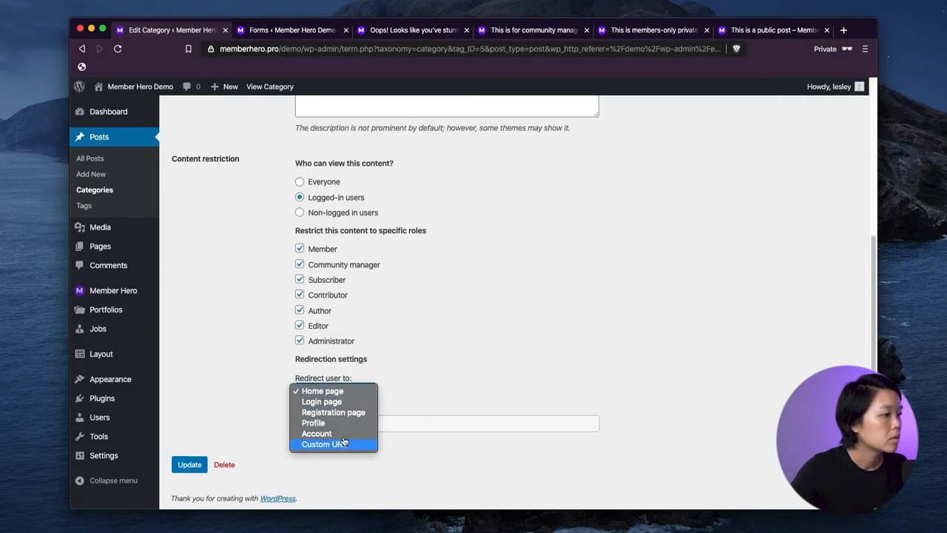
left_click(338, 444)
left_click(355, 423)
key("super+v")
left_click(188, 464)
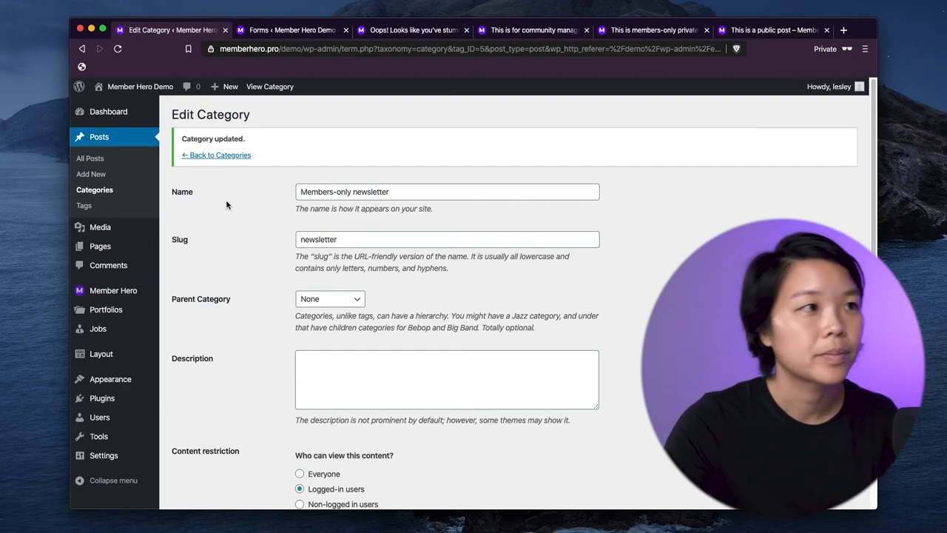
Review the live public, members-only and community managers posts and the restricted content page while logged in
left_click(788, 31)
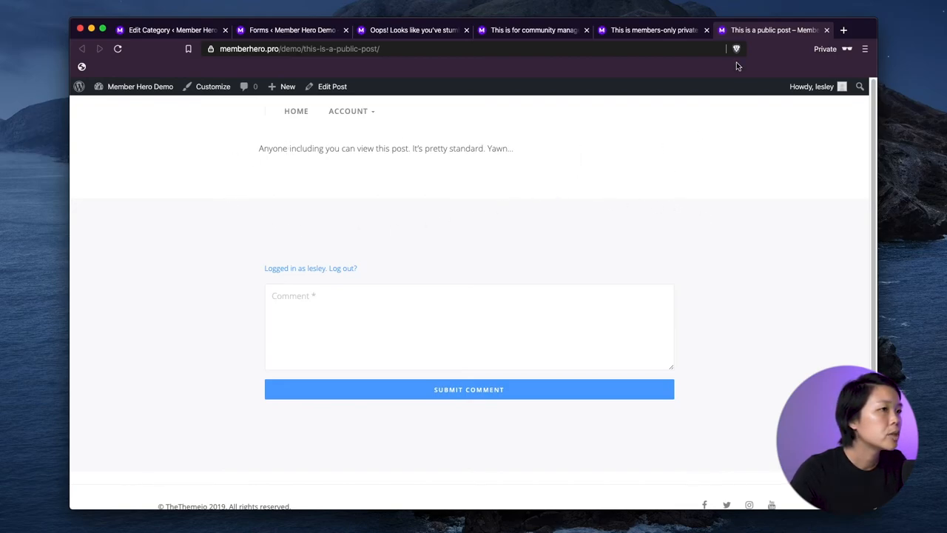
left_click(651, 30)
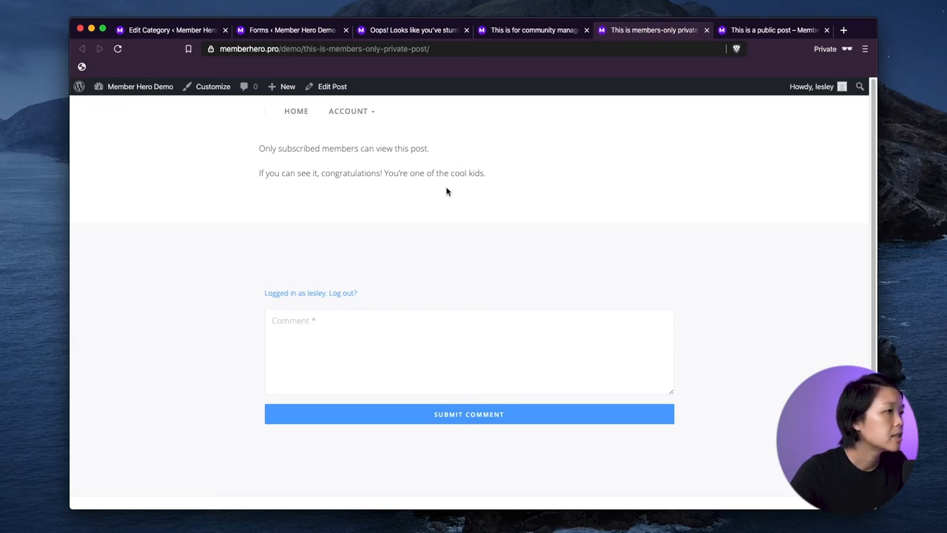
left_click(535, 29)
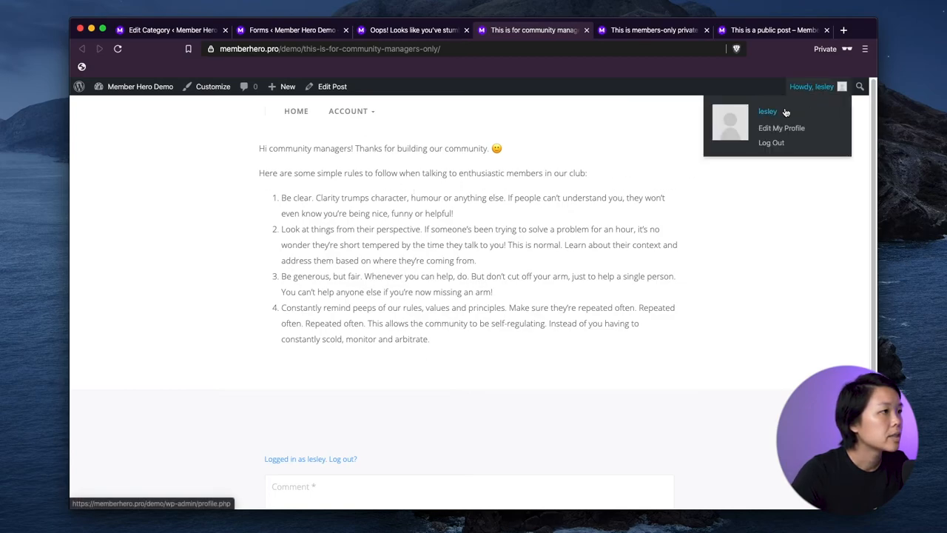
left_click(400, 31)
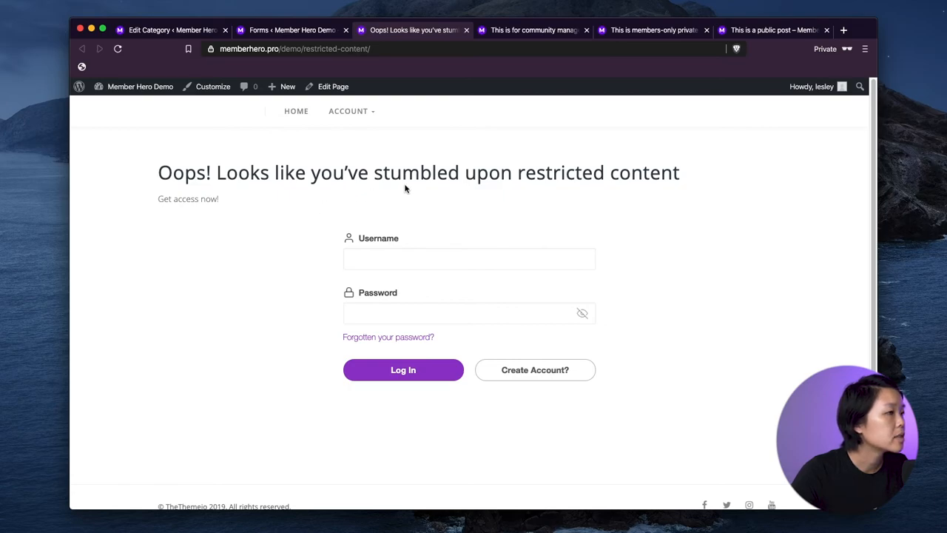
Log out of the site from the public post and return to that post
left_click(771, 31)
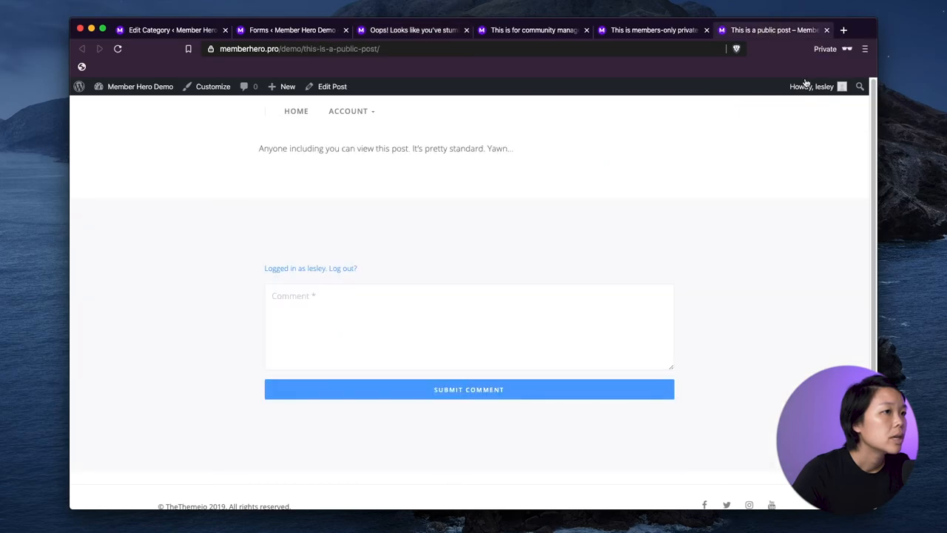
mouse_move(843, 87)
left_click(773, 145)
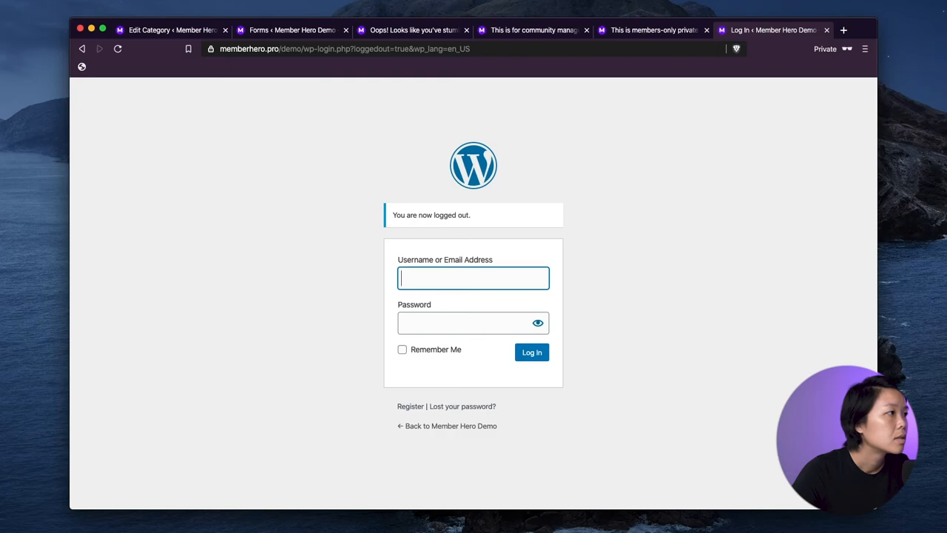
left_click(83, 48)
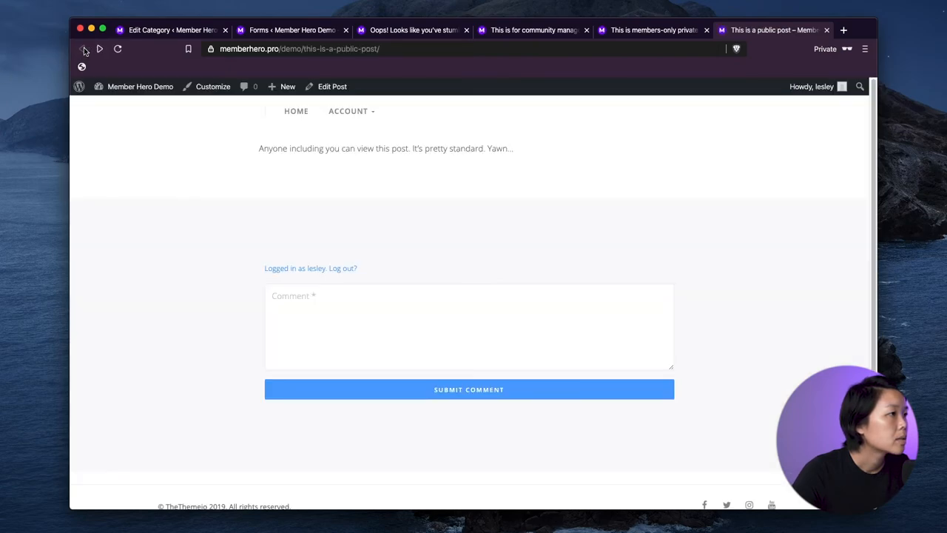
Reload the public, members-only and community managers posts to check each one's access while logged out
left_click(119, 49)
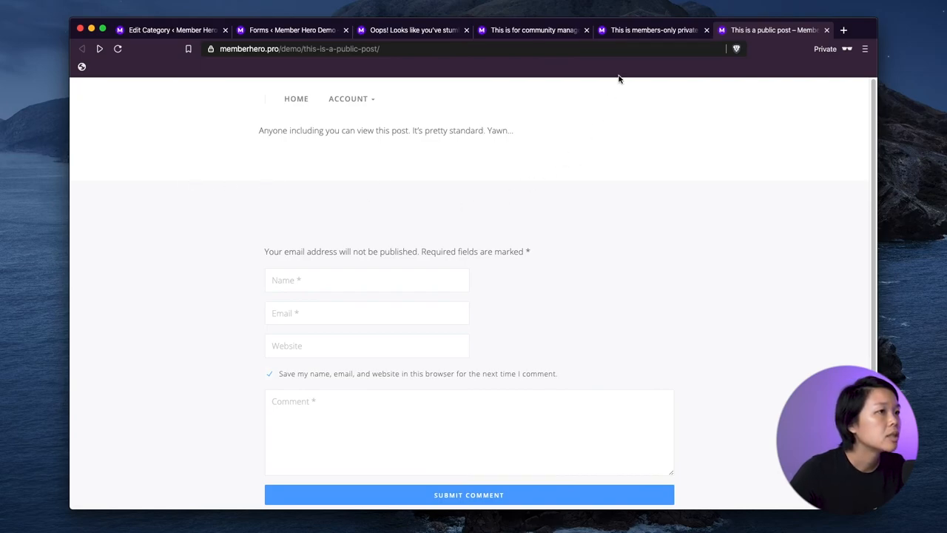
left_click(642, 34)
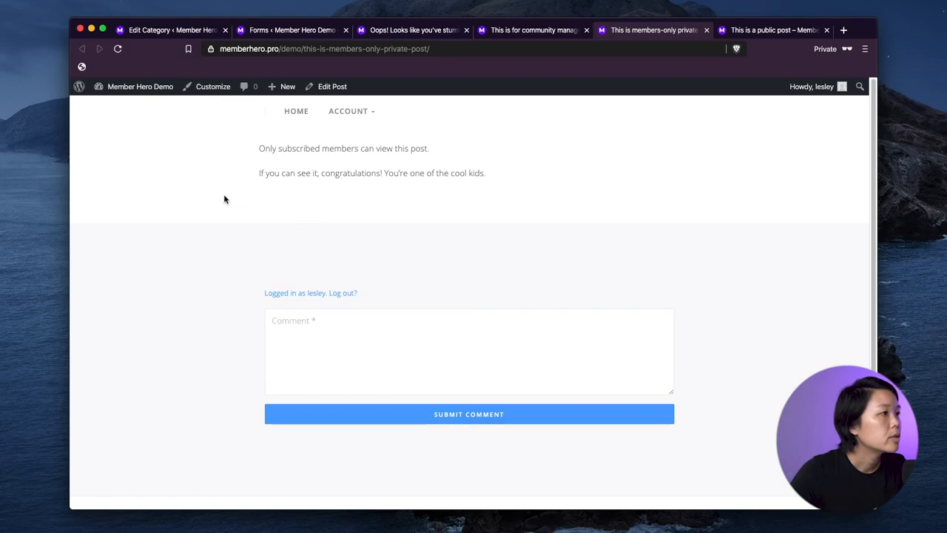
left_click(118, 49)
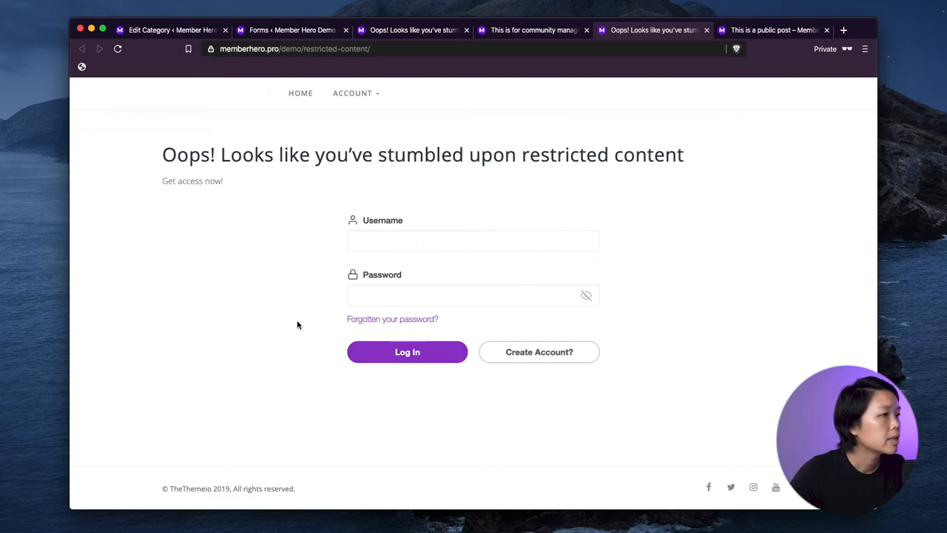
left_click(517, 28)
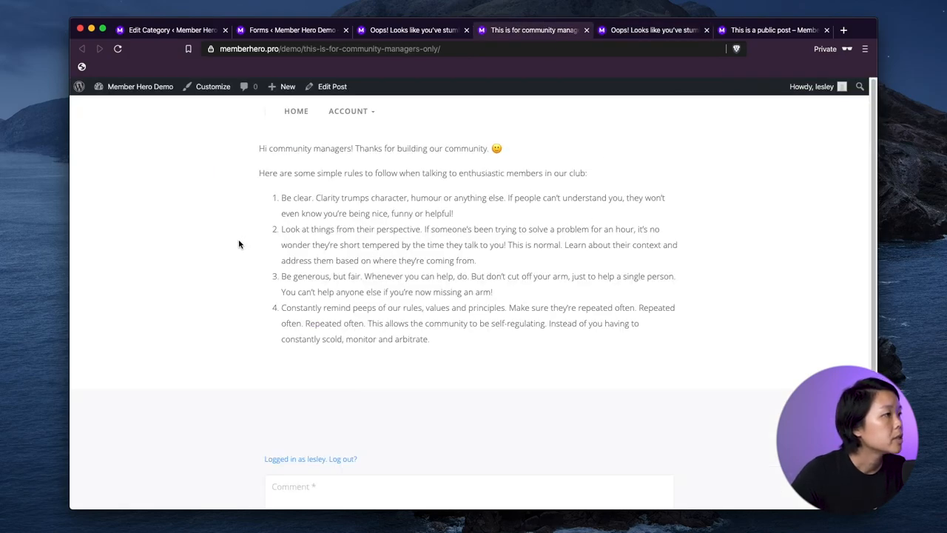
left_click(117, 48)
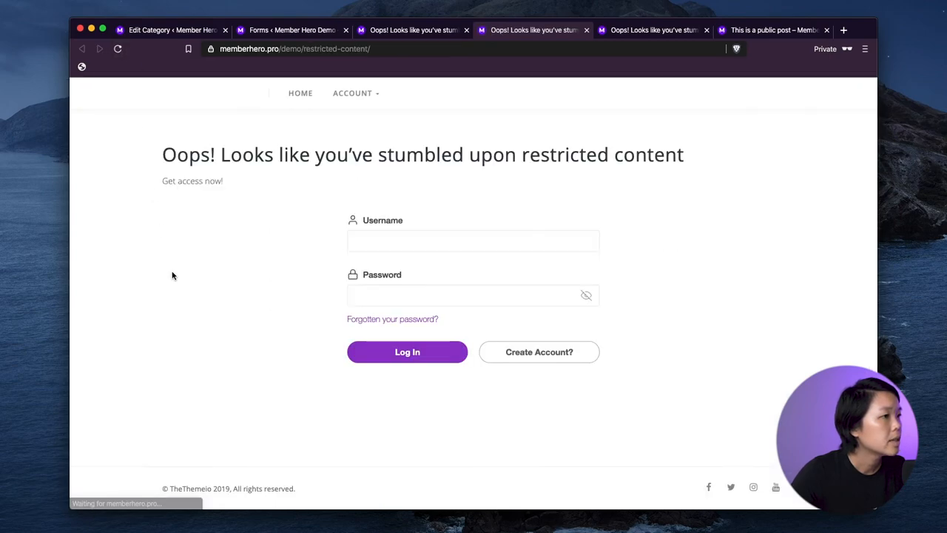
Activate the username field of the login form on the restricted content page
left_click(471, 241)
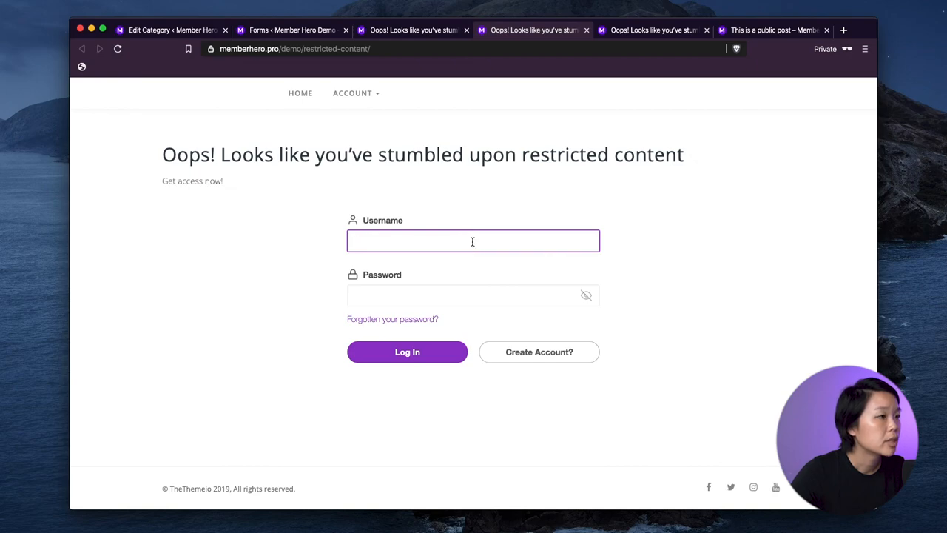